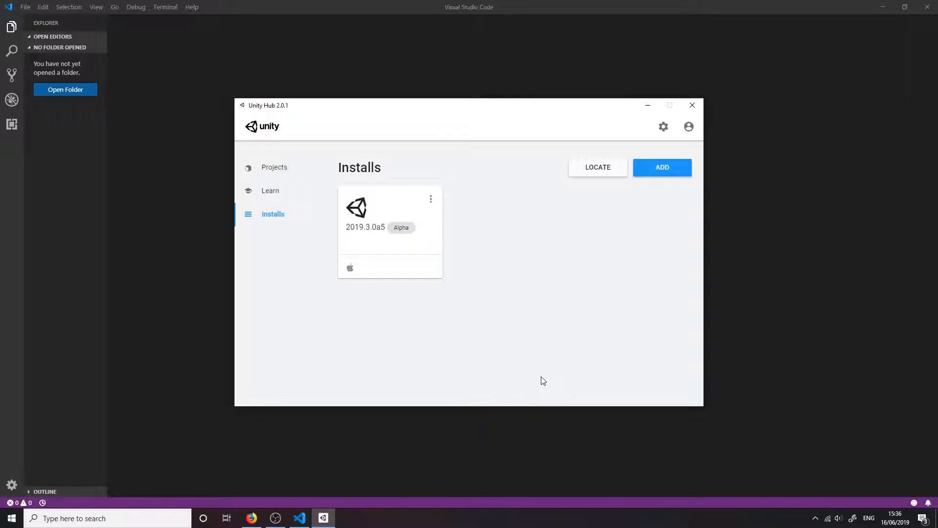
Create a new Unity project from the 3D template, named My First Project
click(292, 177)
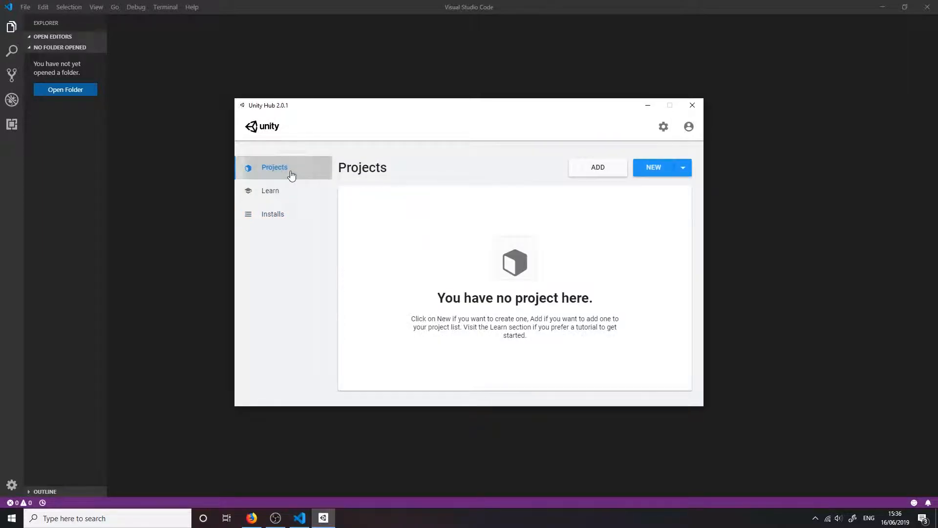
click(653, 167)
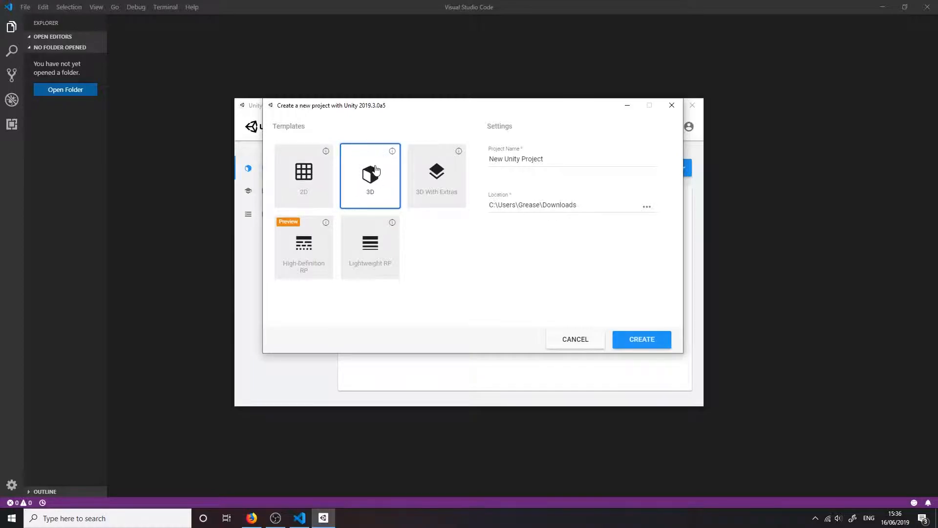
click(312, 193)
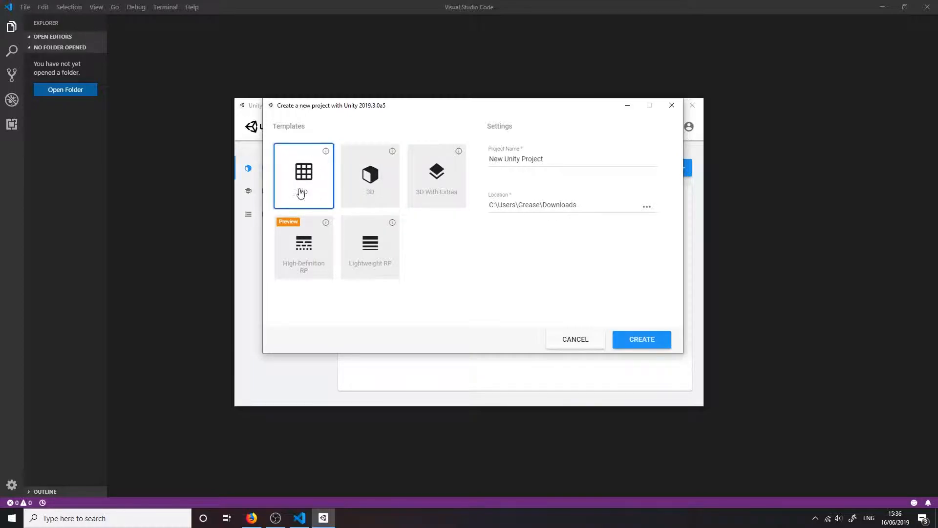
click(351, 191)
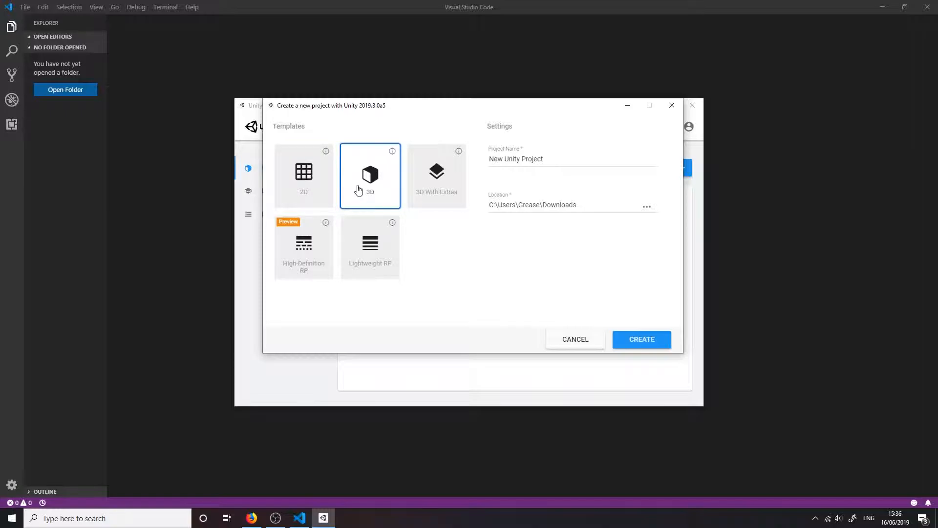
triple_click(515, 157)
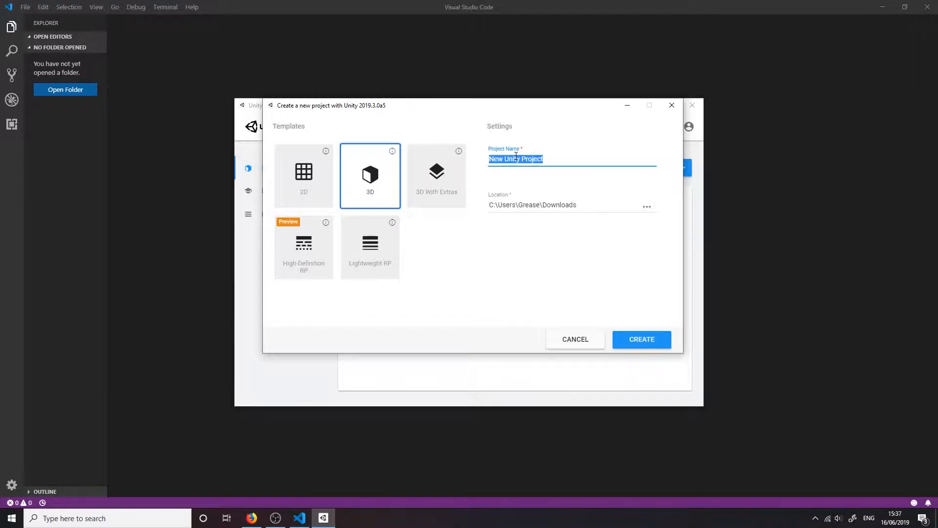
text(My First Project)
click(628, 340)
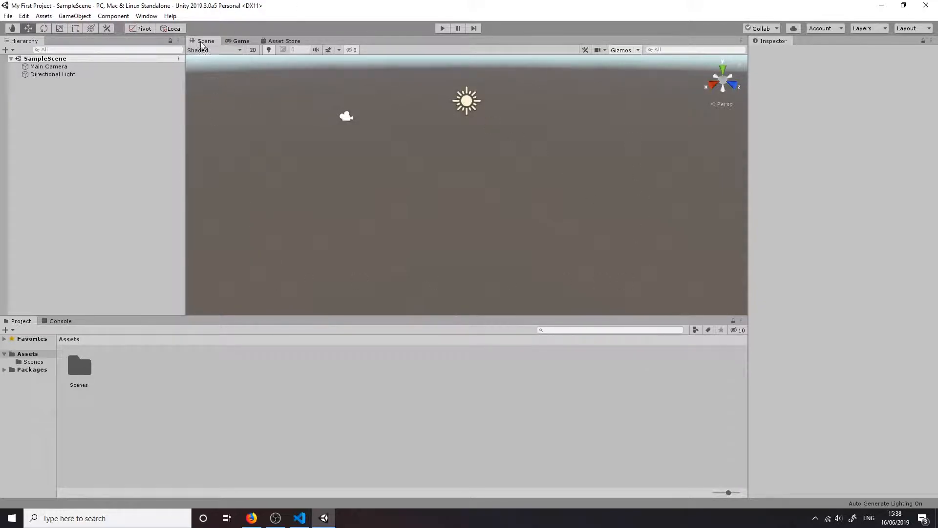
Preview the Game view, return to the Scene view, and apply the Default window layout
click(240, 43)
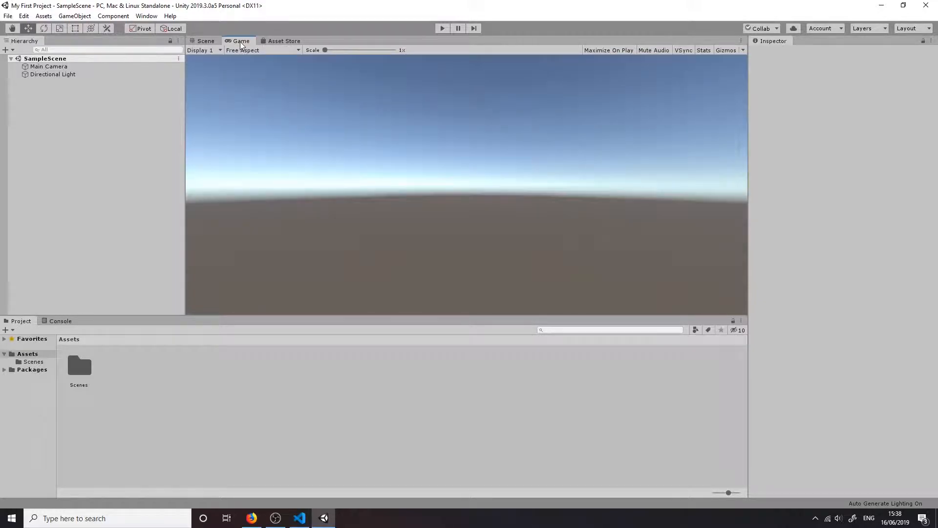
click(202, 42)
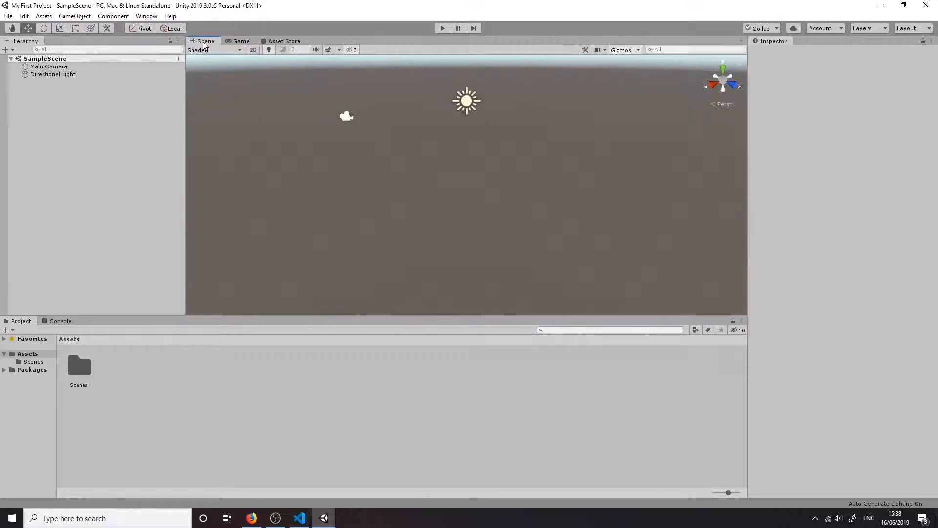
click(147, 16)
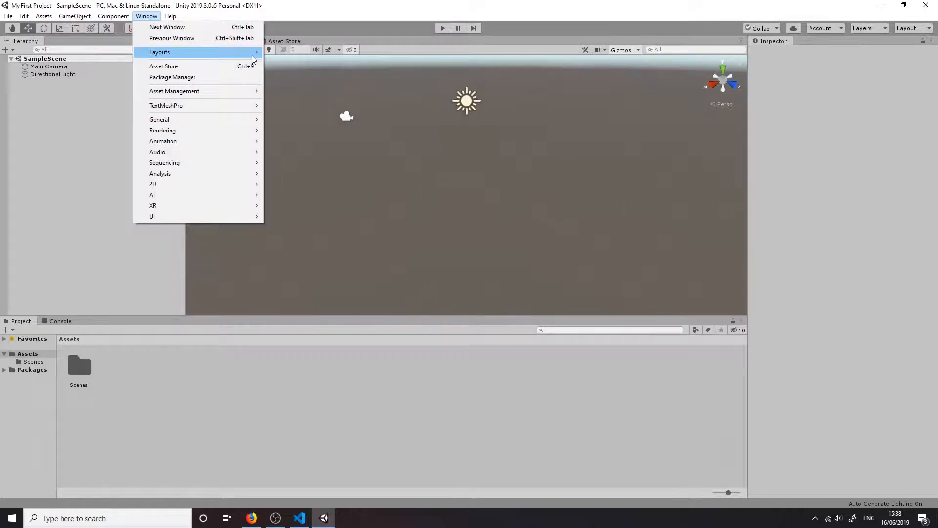
mouse_move(257, 52)
click(291, 73)
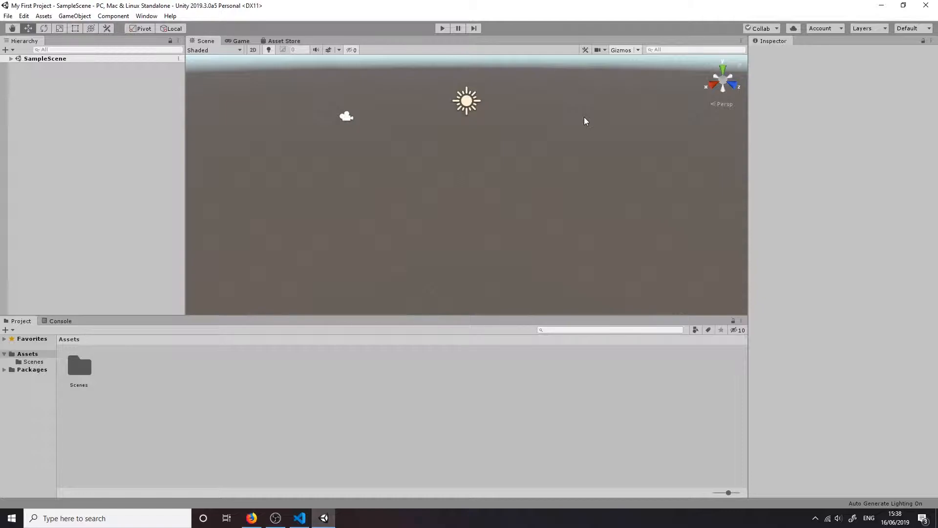
Compare the Game view with the Scene view, and look around the camera and light in the scene
click(238, 41)
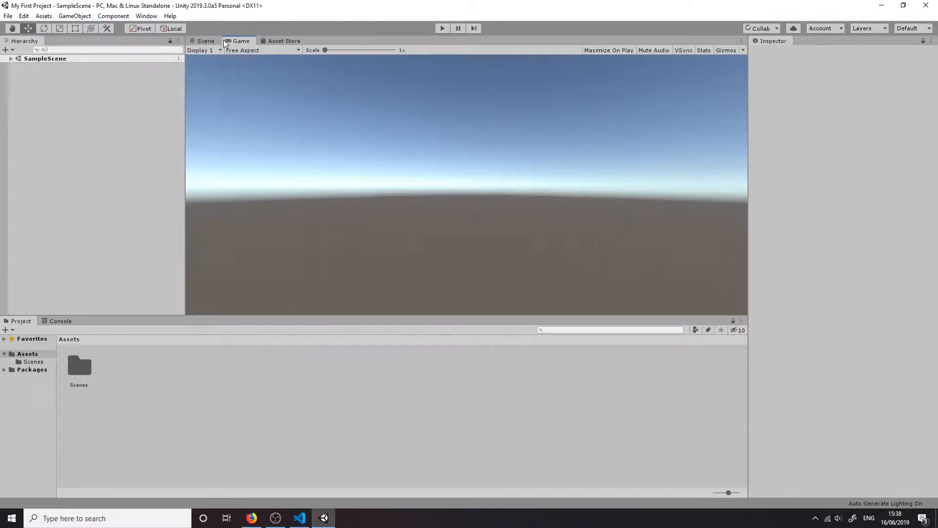
click(200, 41)
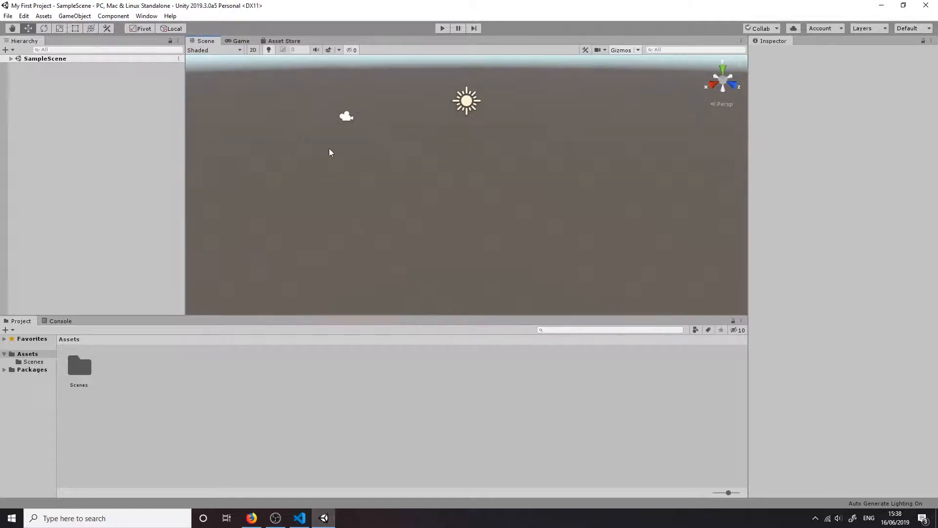
key(alt)
alt+drag(386, 155, 498, 236)
alt+drag(394, 109, 533, 236)
alt+drag(492, 180, 645, 177)
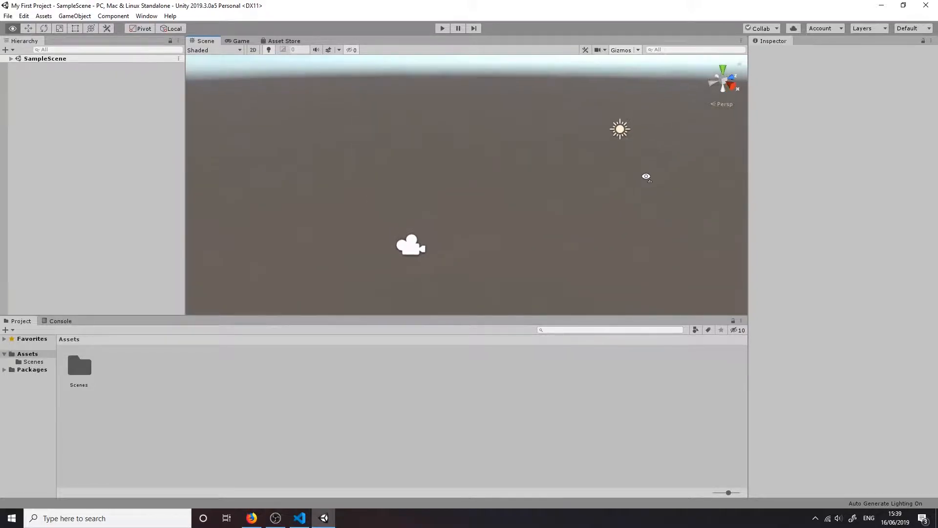
alt+drag(577, 194, 590, 220)
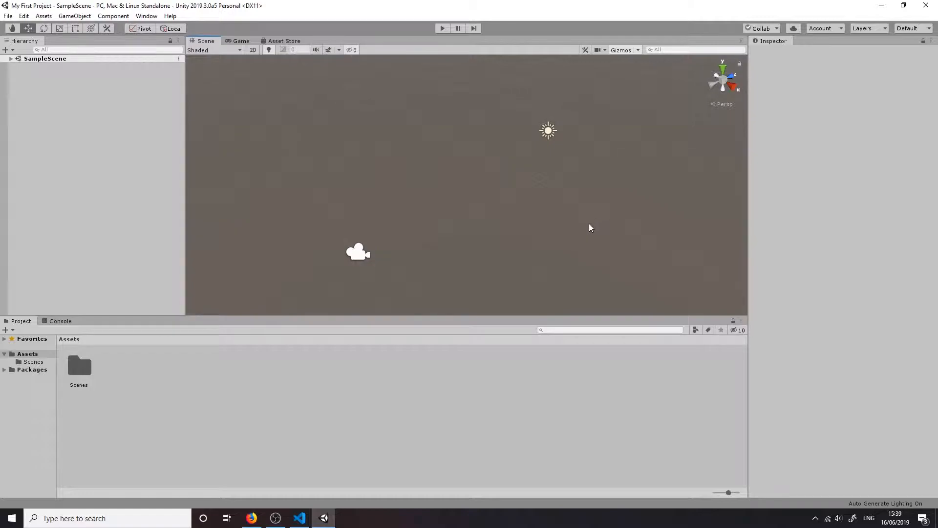
Turn off Camera Easing and Camera Acceleration for the scene camera, and test the navigation
click(600, 49)
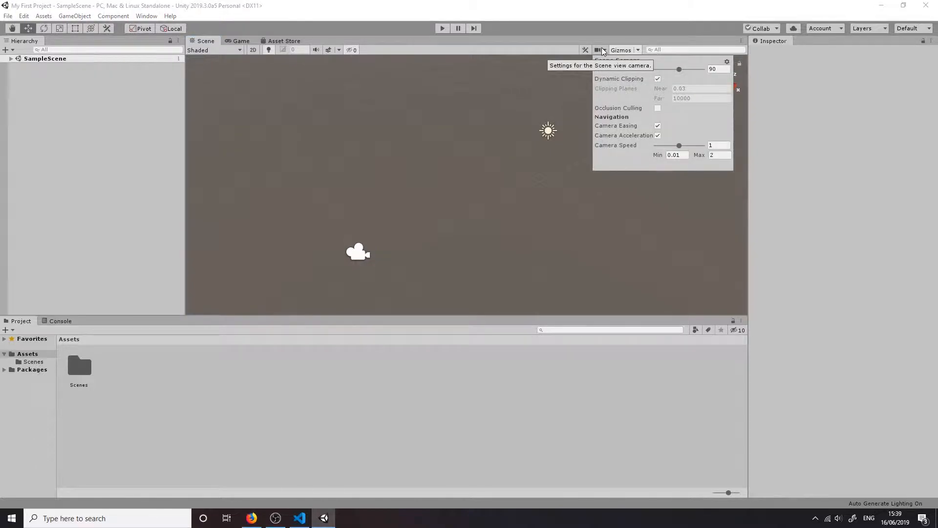
click(658, 136)
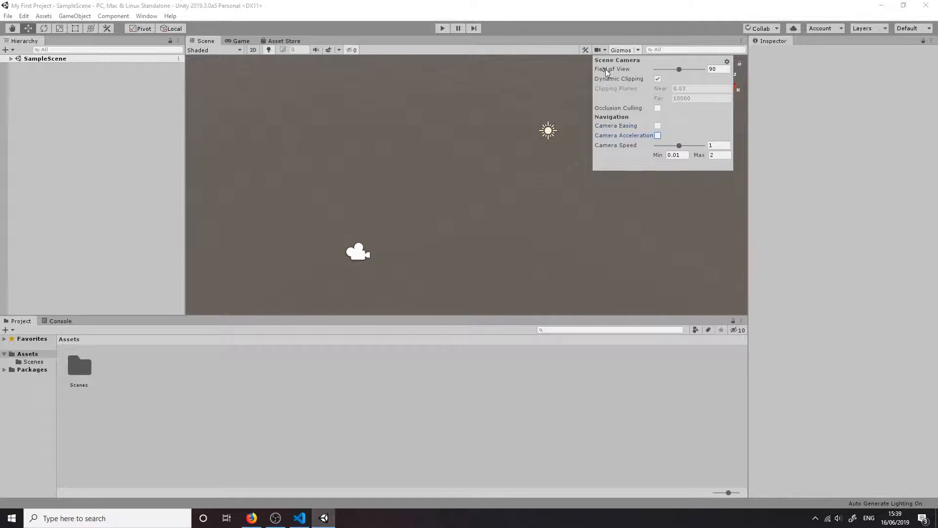
alt+drag(630, 166, 481, 168)
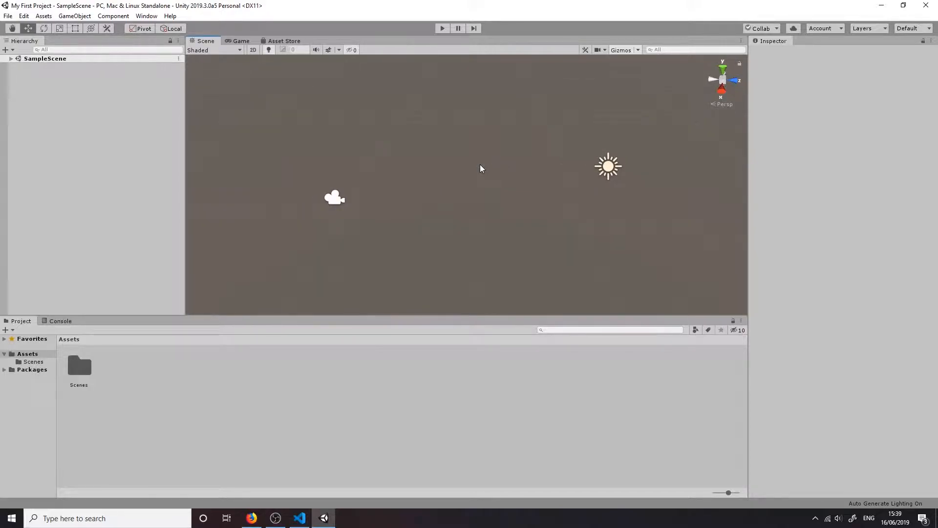
alt+drag(479, 164, 80, 174)
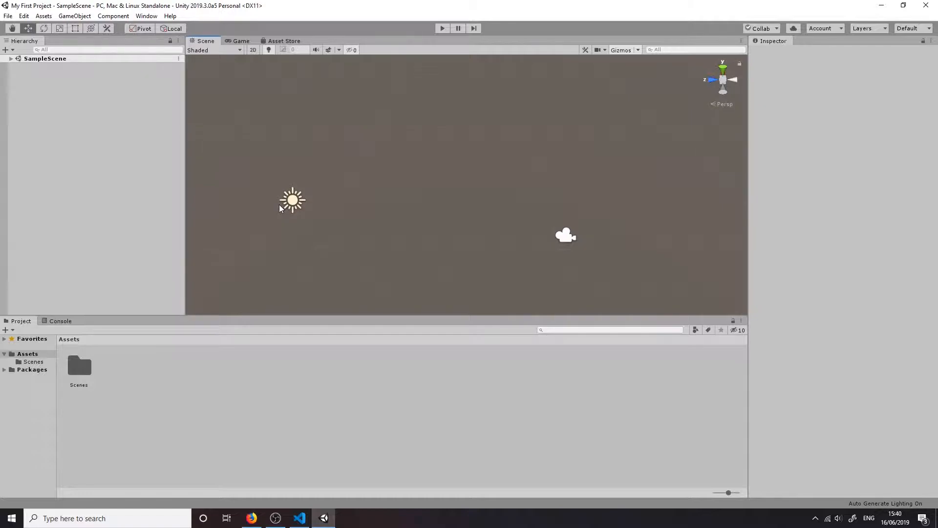
Expand SampleScene and inspect the properties of its Main Camera and Directional Light
click(11, 58)
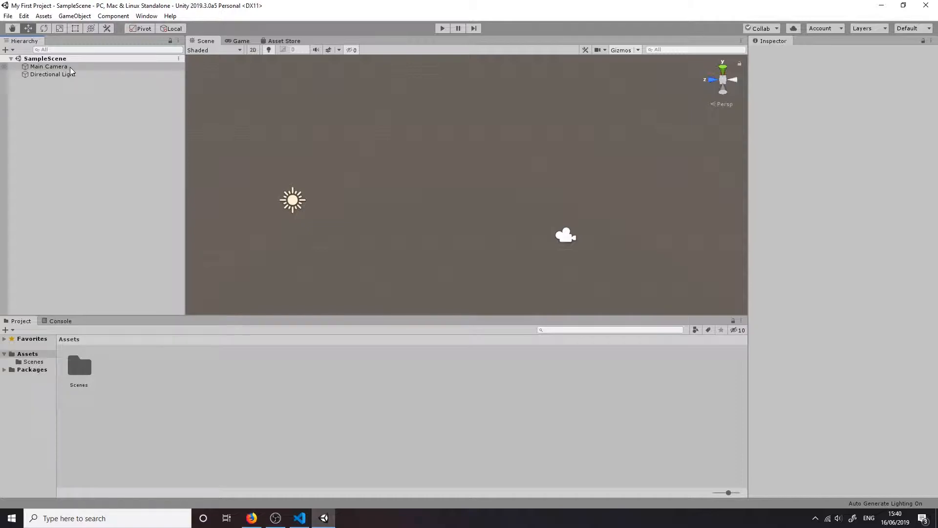
click(49, 67)
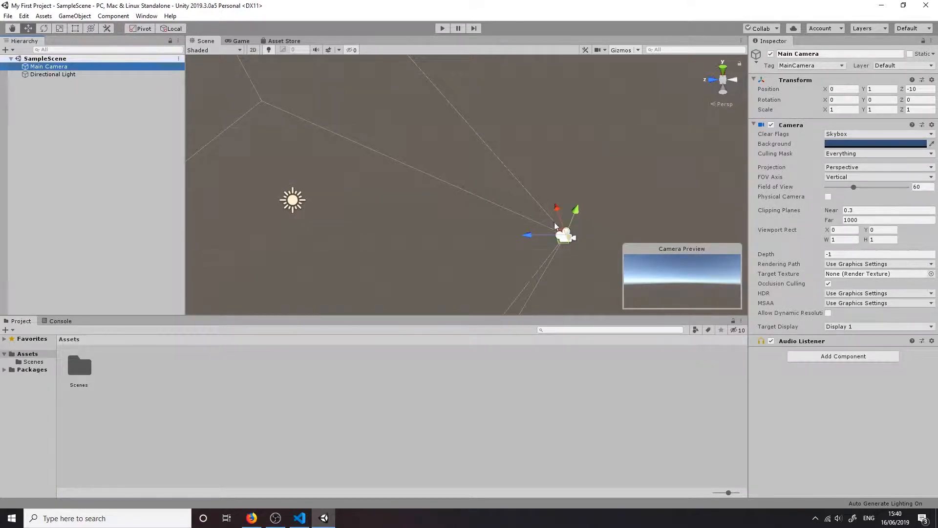
click(110, 75)
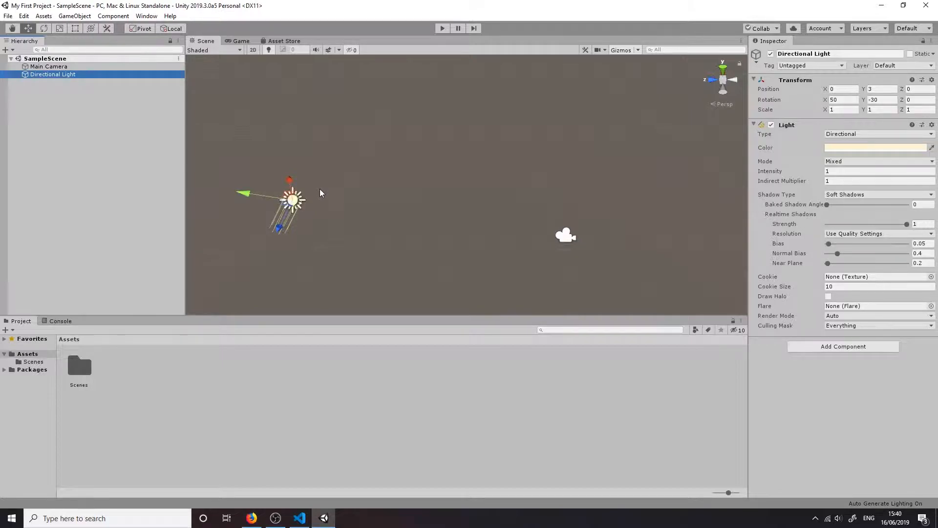
Delete the Main Camera and Directional Light from the scene, and undo the deletion
ctrl+click(60, 68)
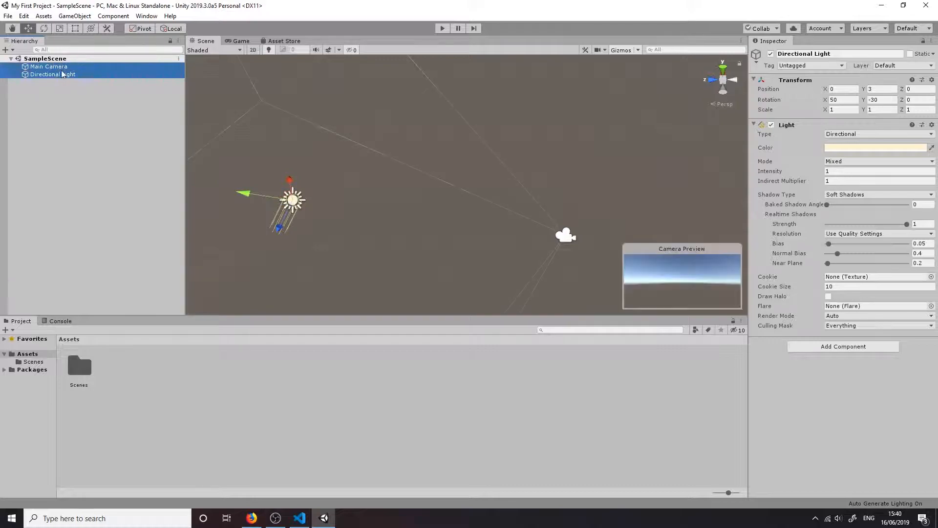
key(Delete)
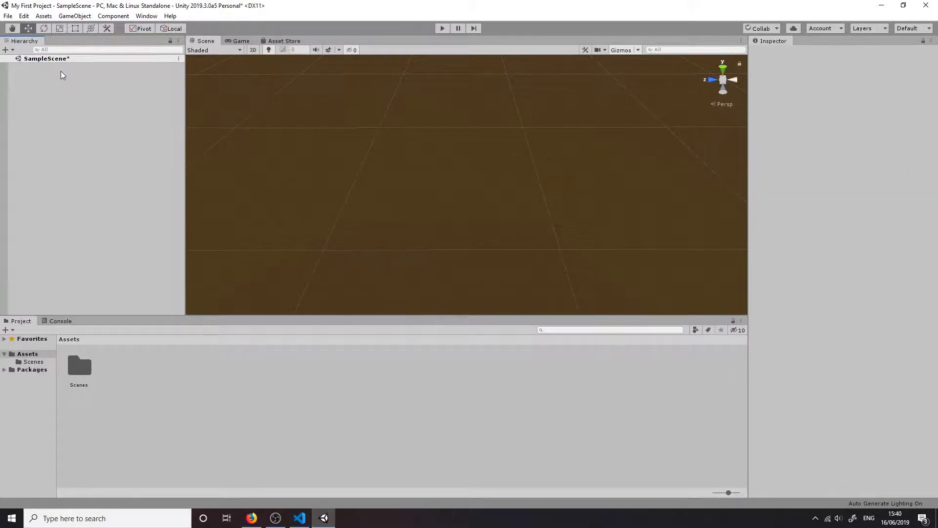
key(ctrl+z)
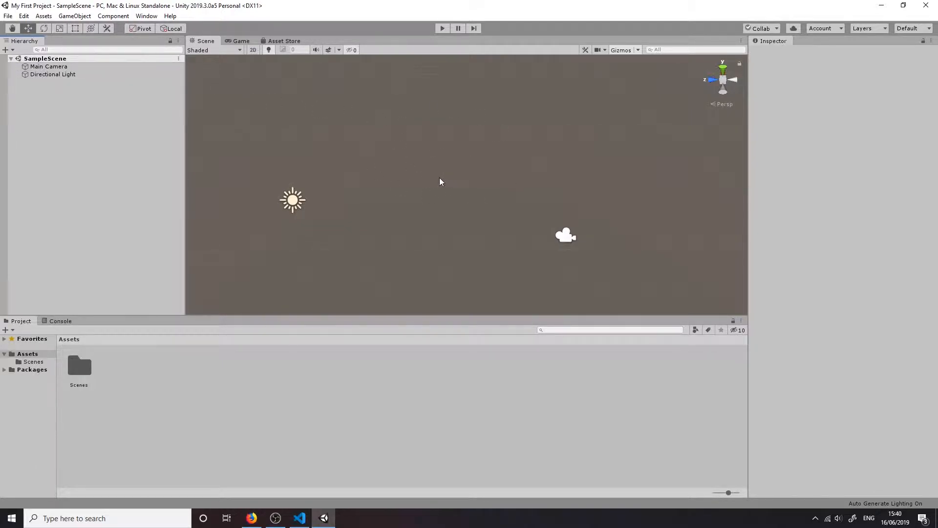
Add a 3D Cube object to SampleScene
click(74, 16)
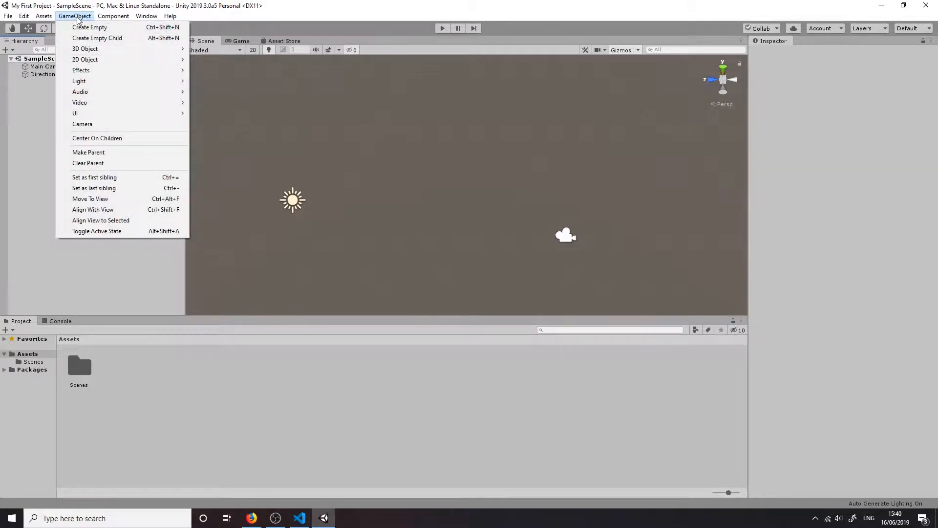
mouse_move(88, 51)
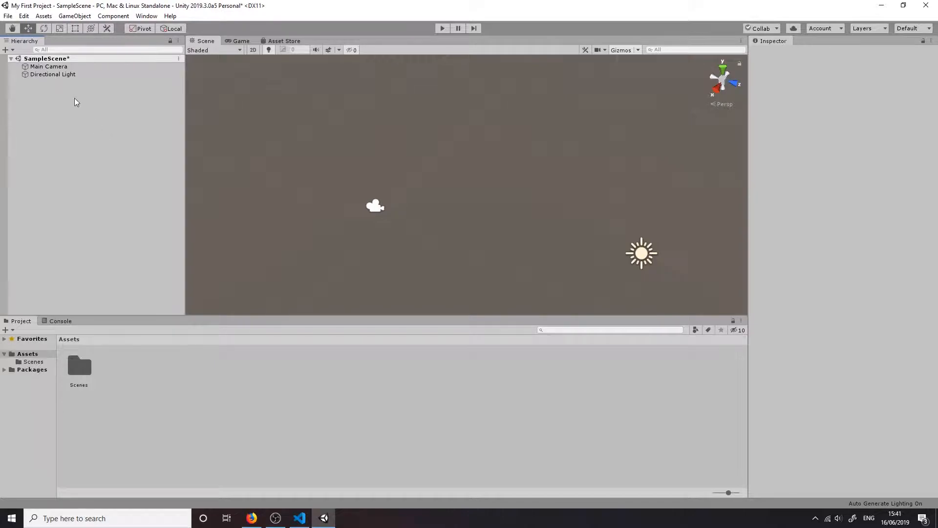
right_click(73, 98)
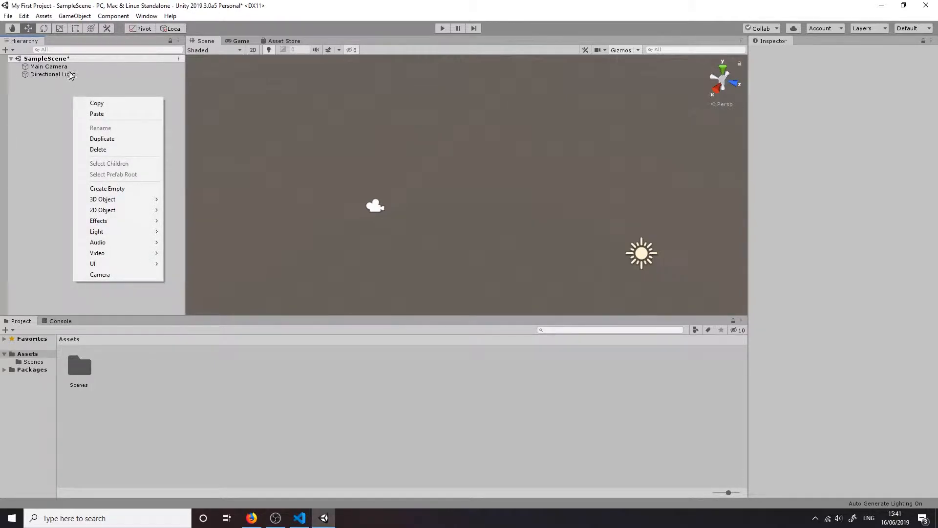
mouse_move(119, 202)
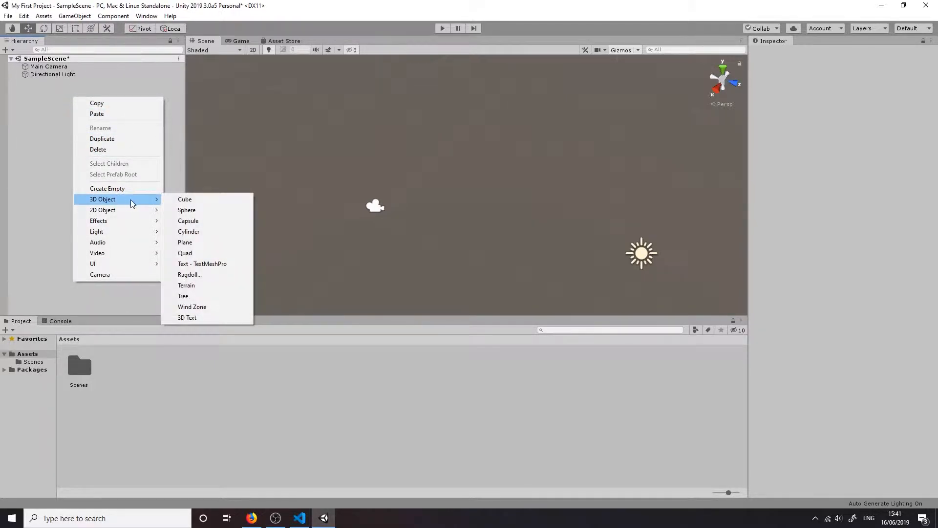
click(210, 201)
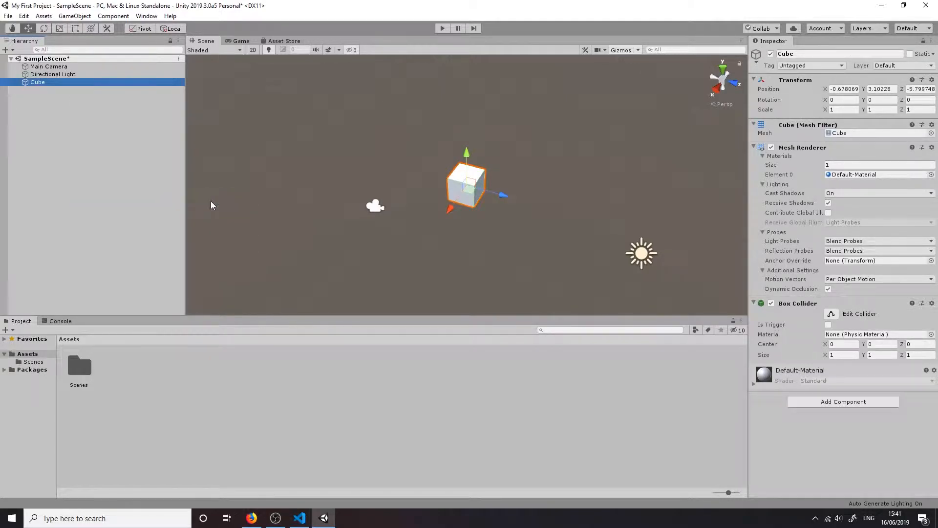
View the scene from another angle and select the Directional Light, Main Camera and Cube in turn
right_drag(422, 232, 409, 276)
key(d)
key(w)
drag(409, 277, 537, 231)
key(a)
right_drag(537, 232, 553, 228)
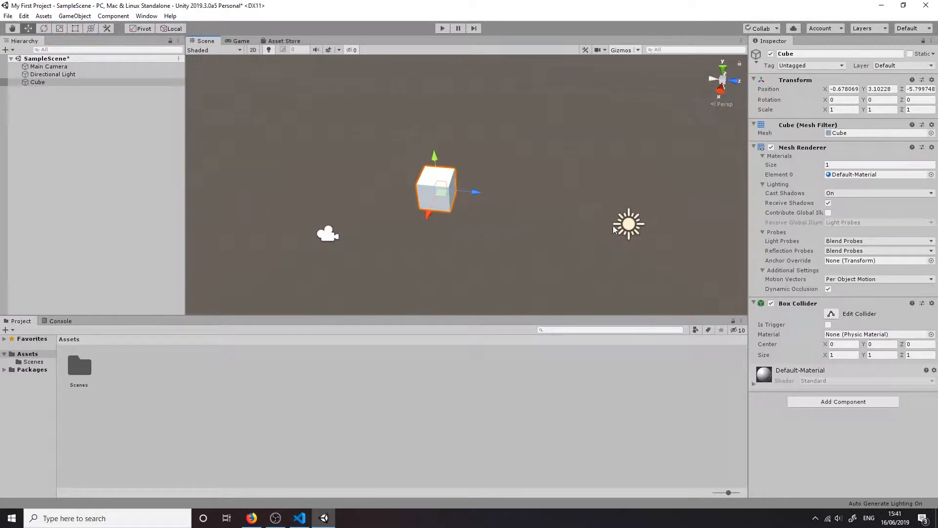
click(627, 227)
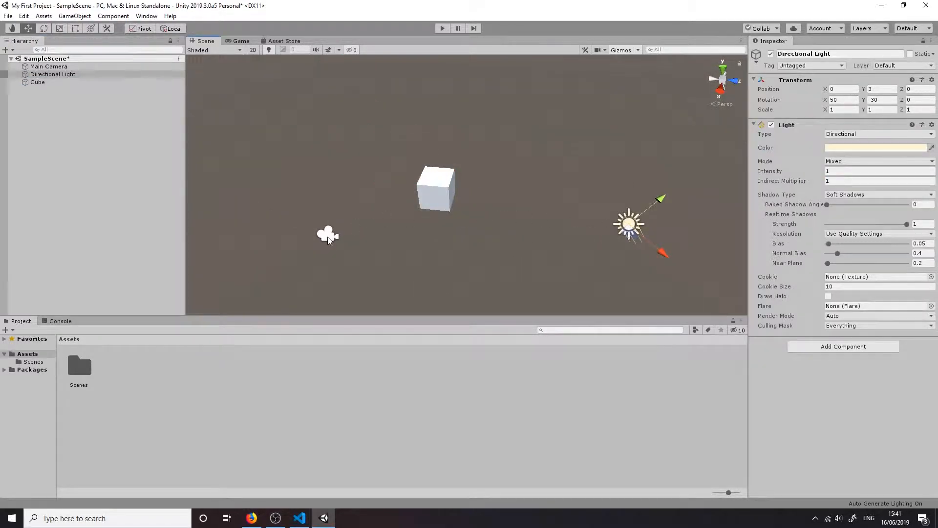
click(328, 237)
click(431, 184)
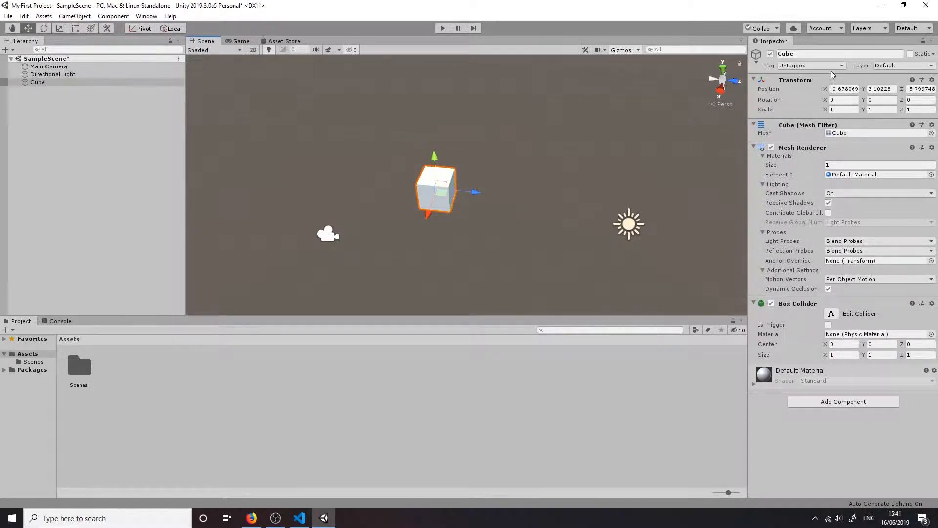
Examine the components of the Directional Light, Main Camera and Cube, including the cube's Default-Material
click(631, 226)
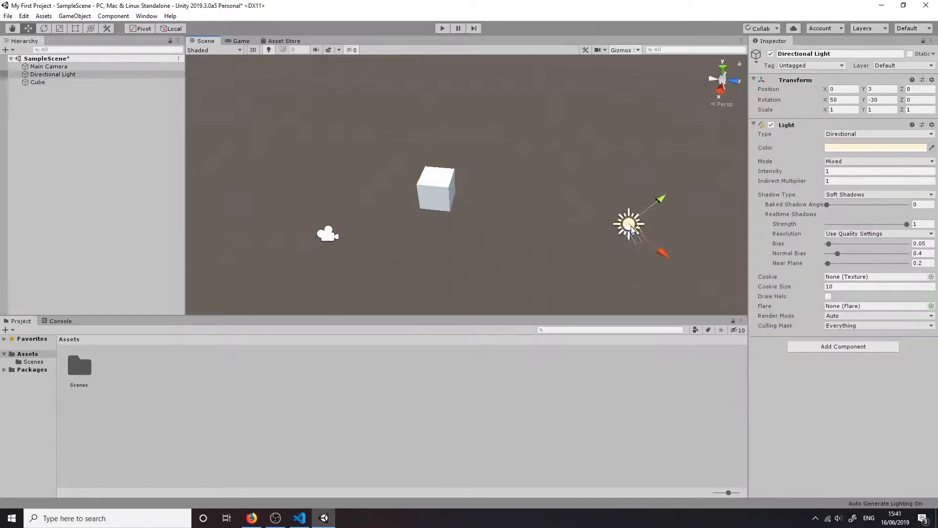
click(330, 237)
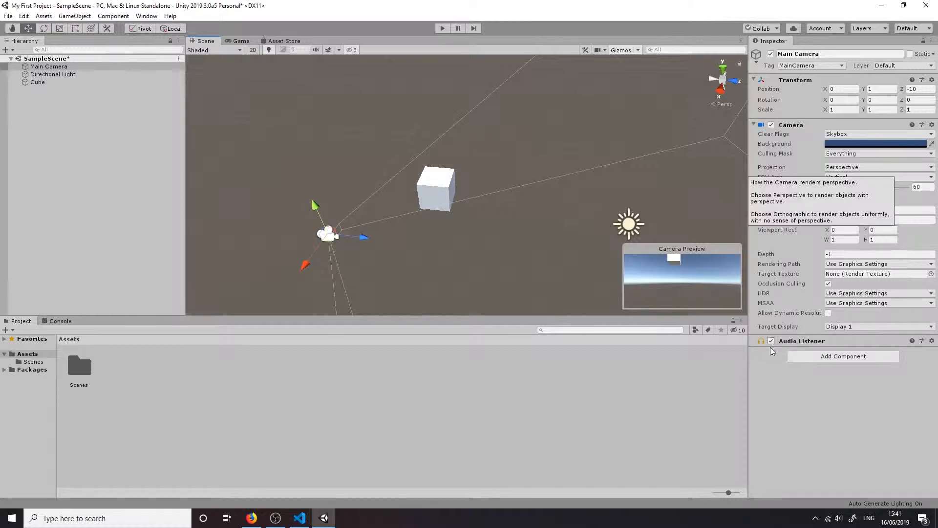
click(454, 181)
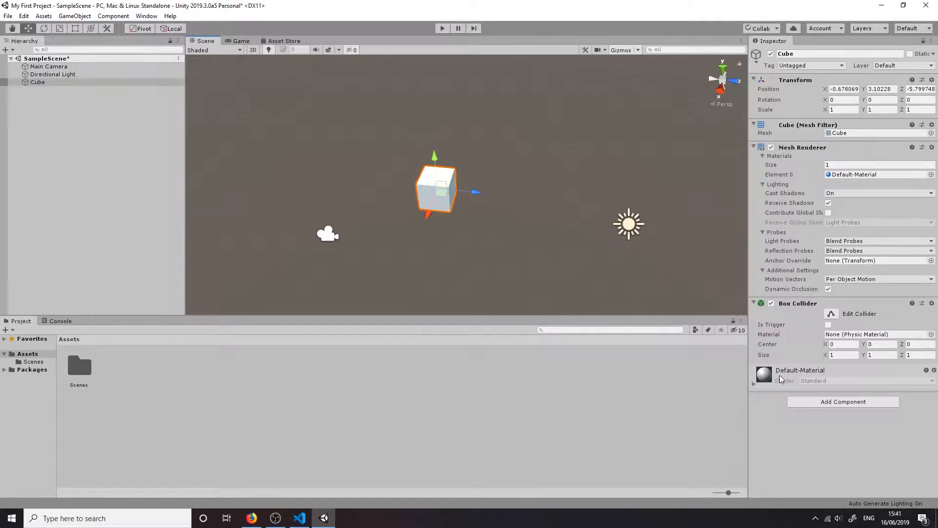
click(799, 374)
click(799, 374)
Move the cube along its axes to about X -1.91, Y 4.23, Z -7.62
click(391, 180)
click(422, 182)
drag(476, 194, 532, 204)
drag(488, 225, 486, 247)
drag(499, 183, 496, 141)
drag(538, 183, 306, 165)
drag(243, 179, 420, 185)
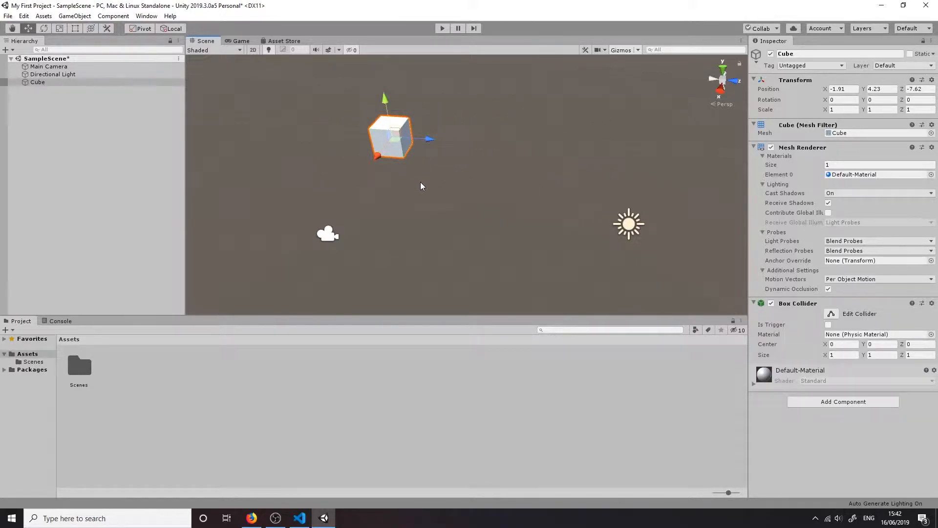
Move the cube along its Z and X axes, and set its position to X 0, Y 0, Z 0
drag(430, 139, 559, 152)
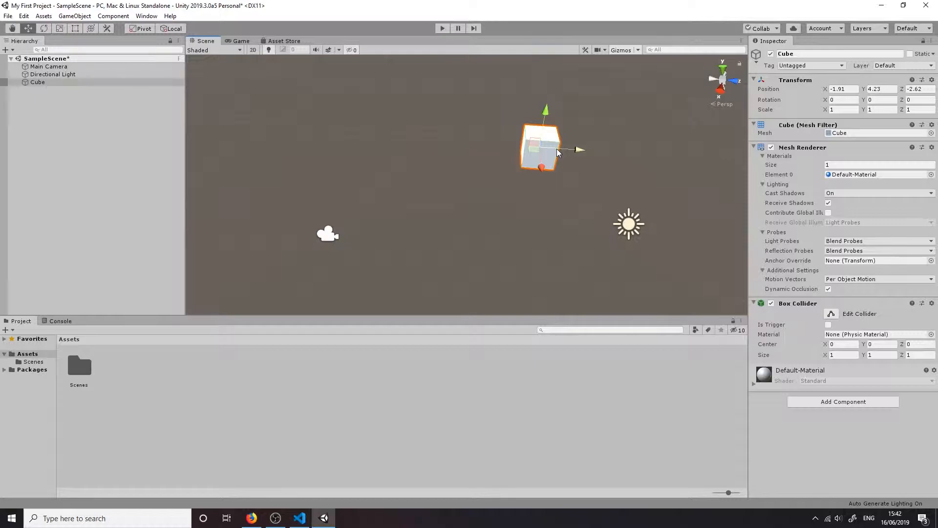
drag(543, 178, 374, 156)
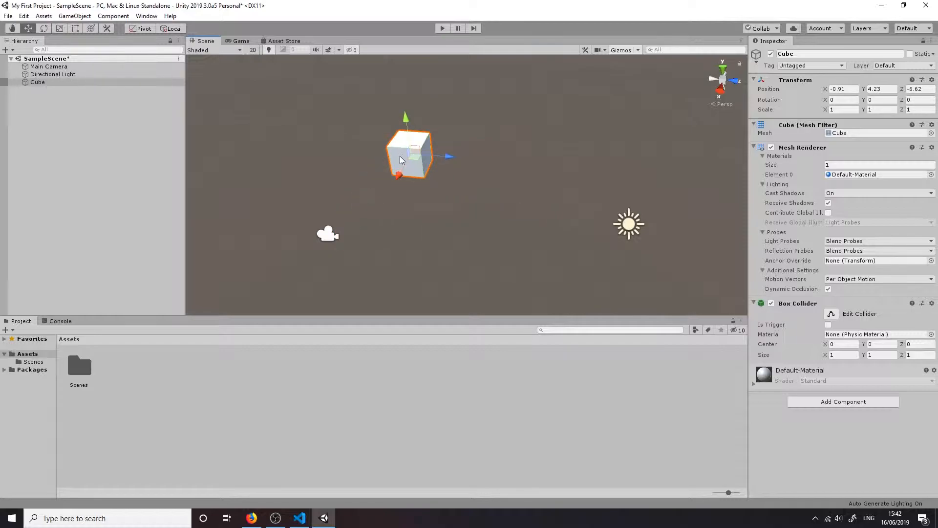
click(849, 89)
text(0)
key(Tab)
text(0)
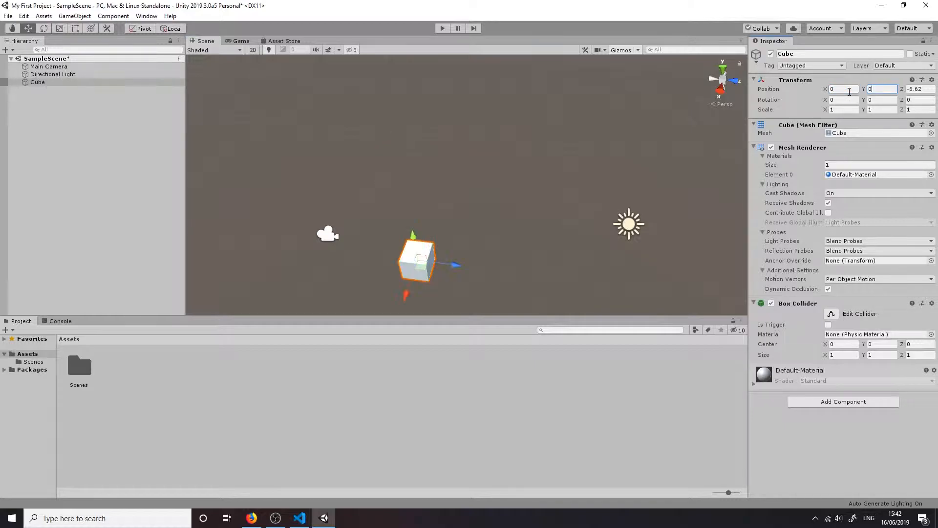
key(Tab)
text(0)
Move the cube away to about X -8.95, Z -5.64, and reset its Transform position
right_drag(494, 175, 408, 167)
key(w)
key(d)
key(s)
drag(504, 225, 775, 112)
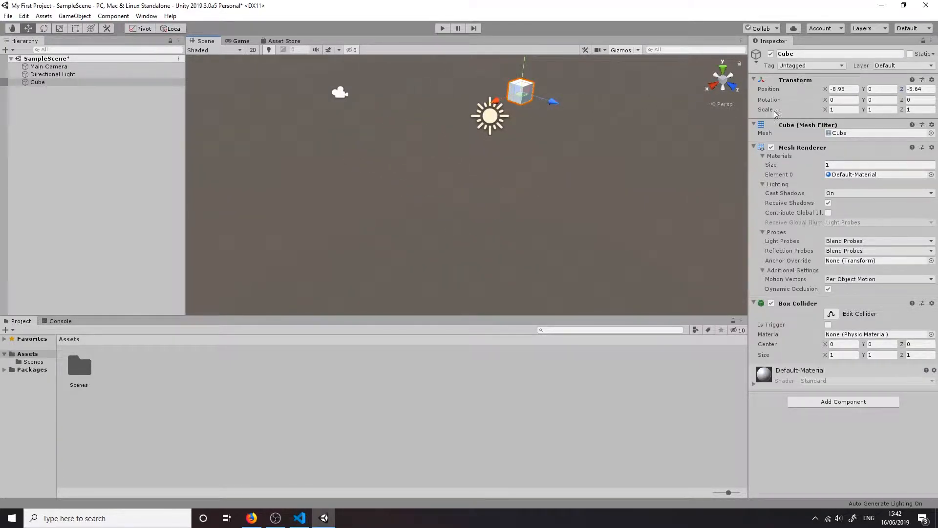
right_click(802, 81)
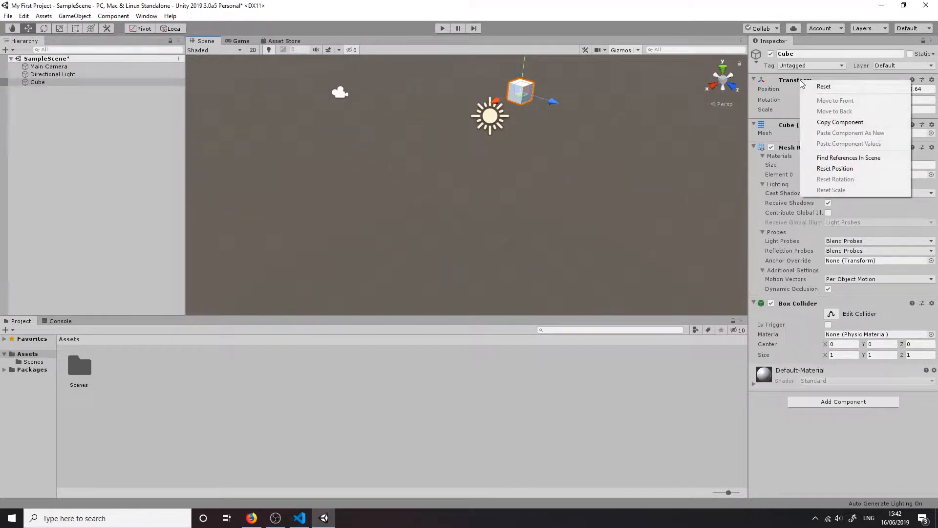
click(828, 169)
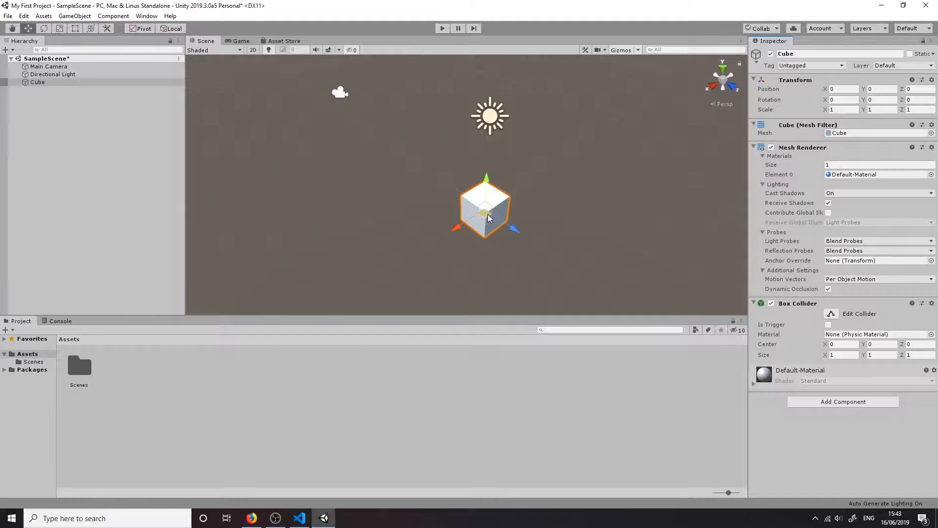
Move the cube freely within its horizontal XZ plane to about X 0.88, Z 0.64
drag(490, 214, 478, 242)
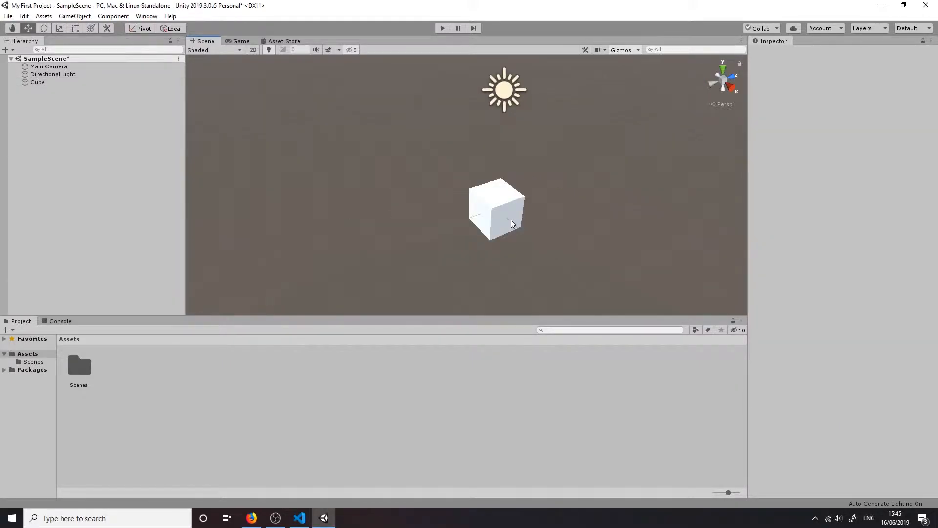
click(511, 219)
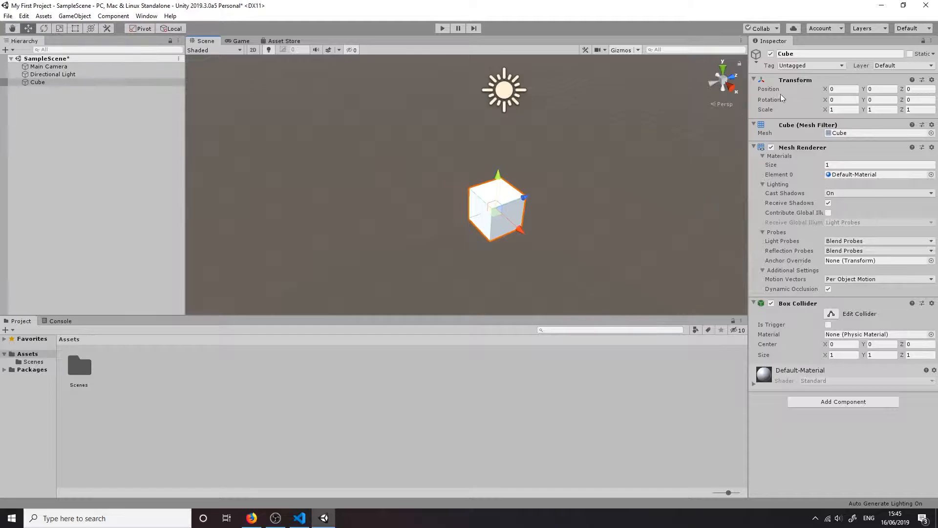
Rotate the cube freely around several of its axes with the Rotate tool, and reset its Transform rotation
click(44, 29)
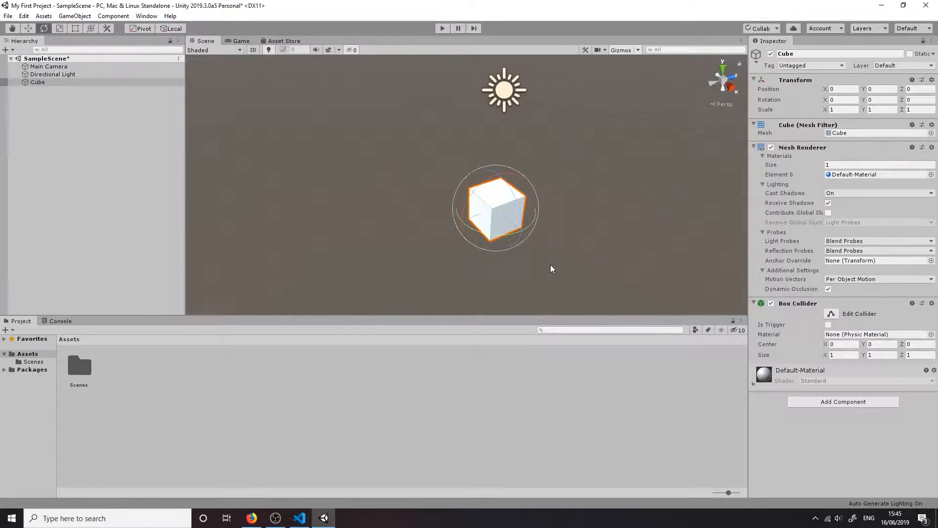
drag(521, 216, 633, 158)
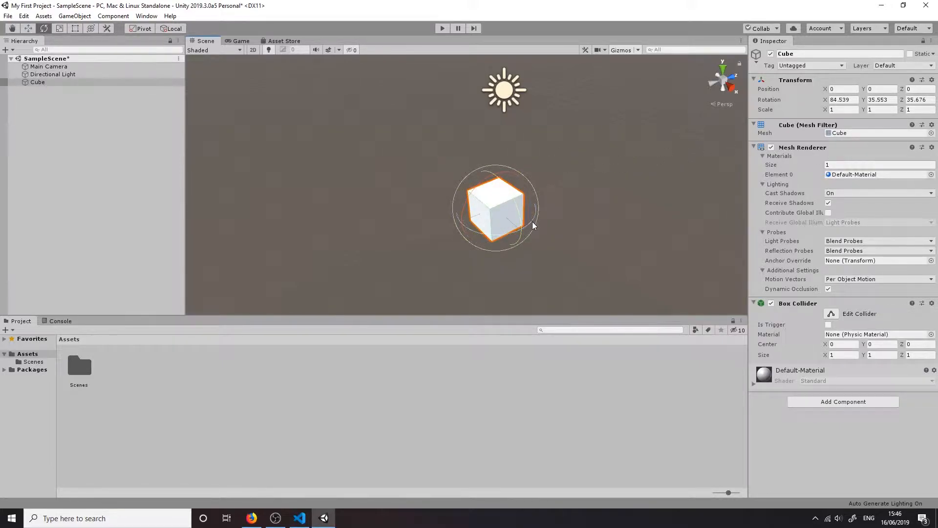
drag(523, 222, 825, 138)
drag(478, 235, 610, 253)
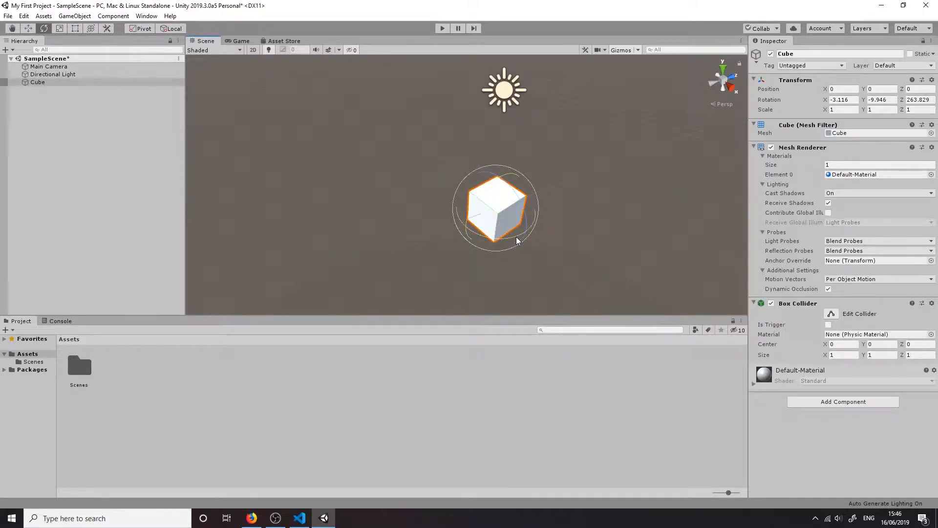
drag(515, 236, 475, 132)
drag(509, 235, 510, 237)
click(804, 85)
right_click(804, 83)
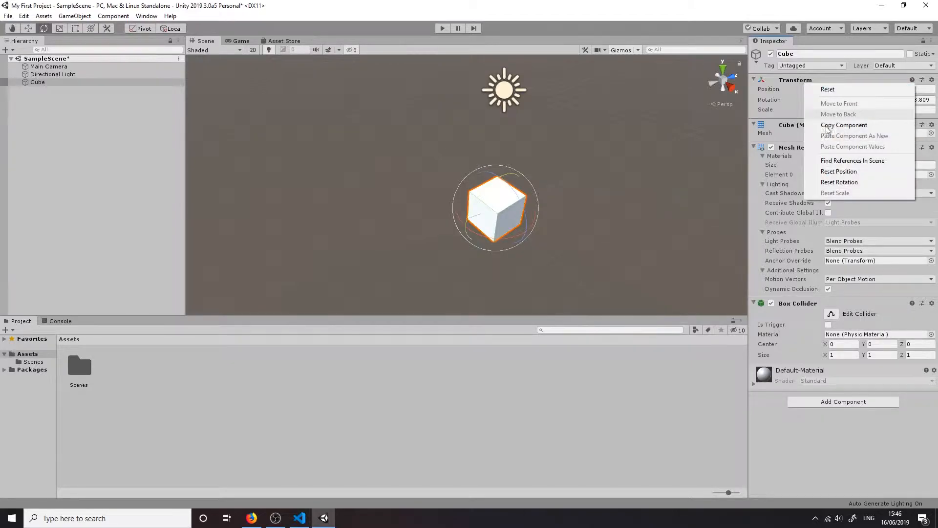
click(832, 182)
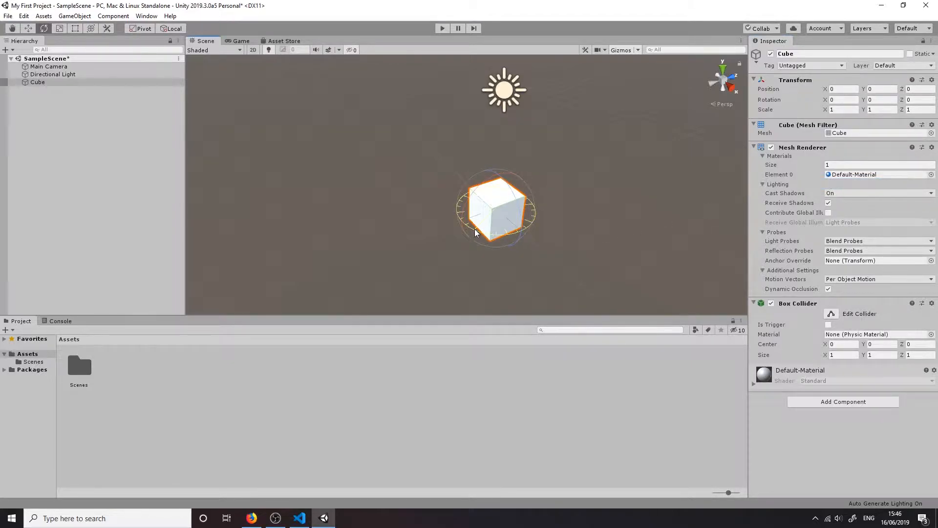
Rotate the cube around its Y axis to 180 degrees and on to 360 degrees
drag(468, 231, 334, 51)
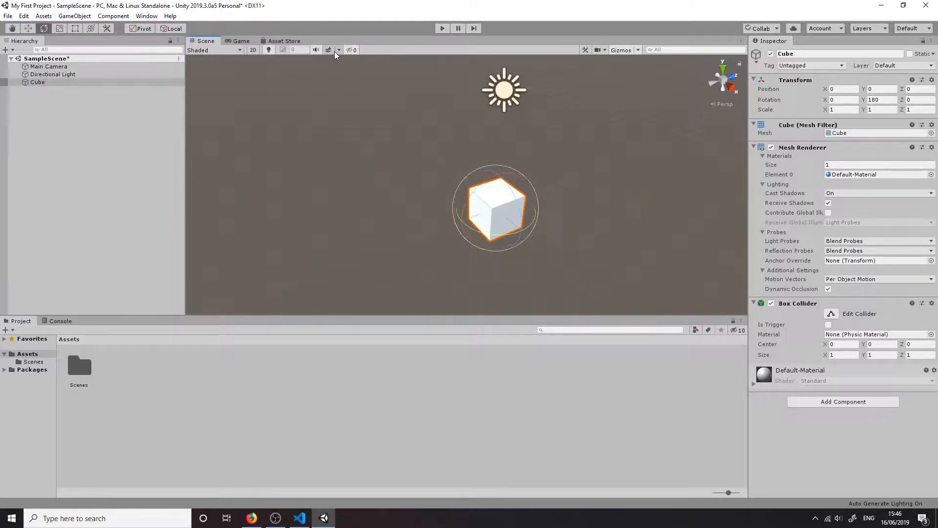
alt+drag(389, 189, 569, 292)
key(e)
drag(471, 201, 170, 131)
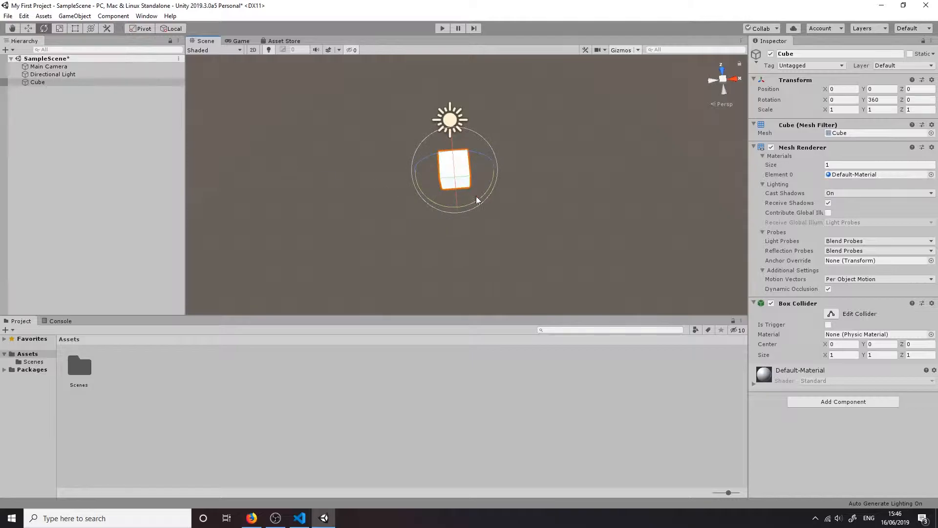
drag(483, 197, 90, 82)
Try X rotation values of 800 and 360 on the cube
drag(829, 100, 587, 96)
double_click(842, 99)
text(800)
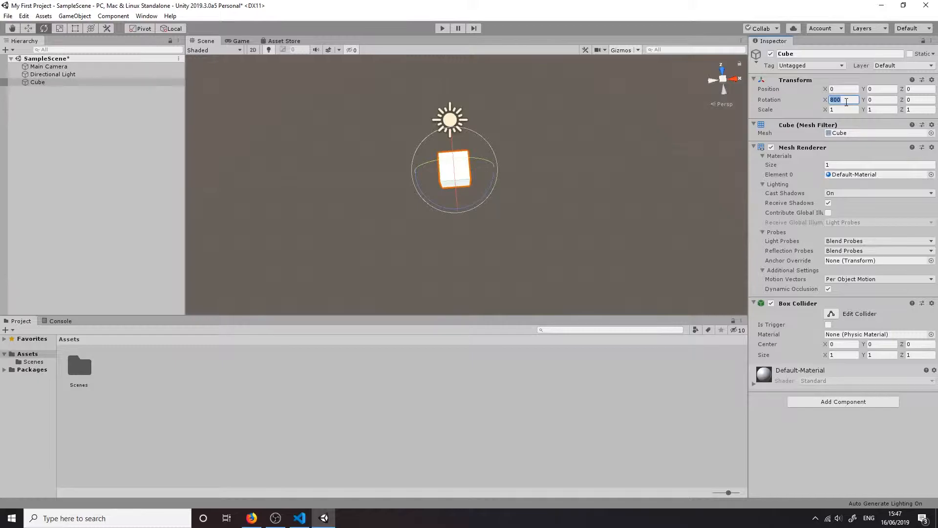
text(360)
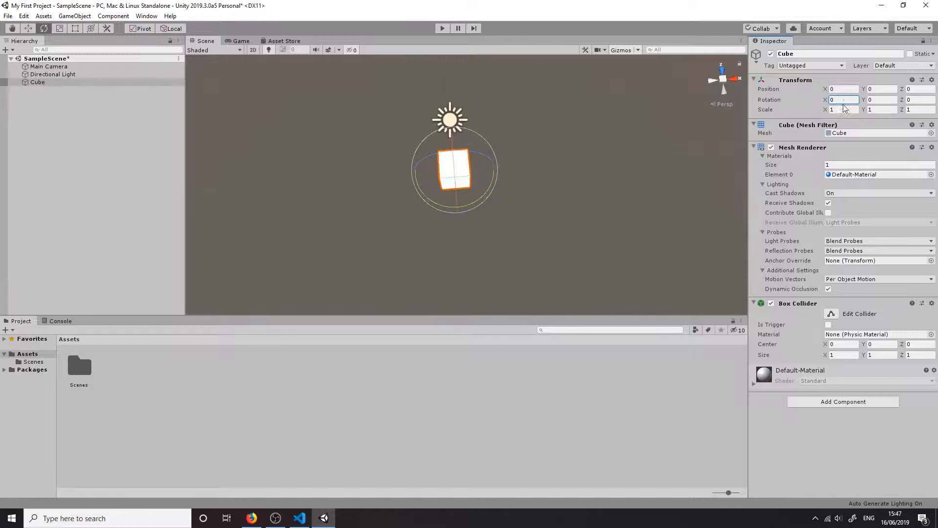
View the cube from another angle, rotate it once more and reset its rotation
alt+drag(559, 181, 616, 147)
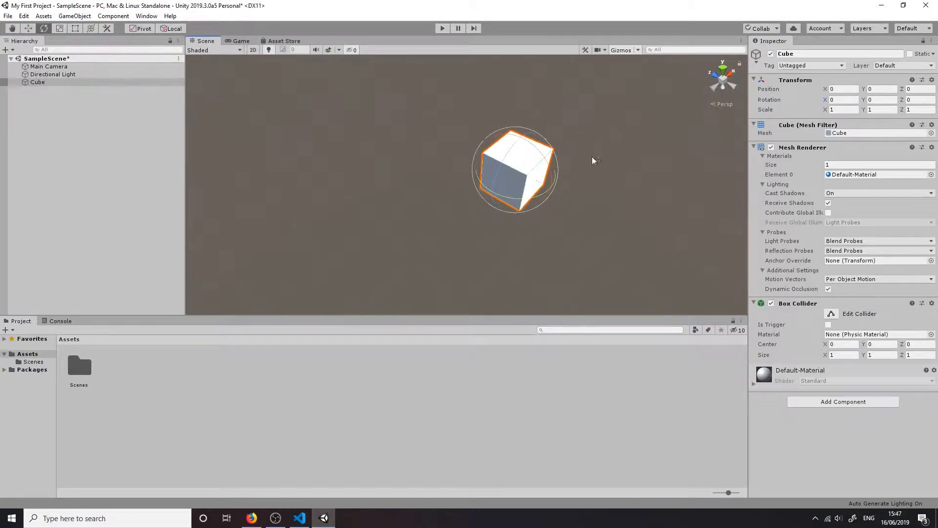
drag(516, 184, 709, 186)
right_click(792, 79)
click(824, 179)
Scale the cube into a wide, thin slab of about X 3.56, Y 0.03, Z 3.46
click(59, 28)
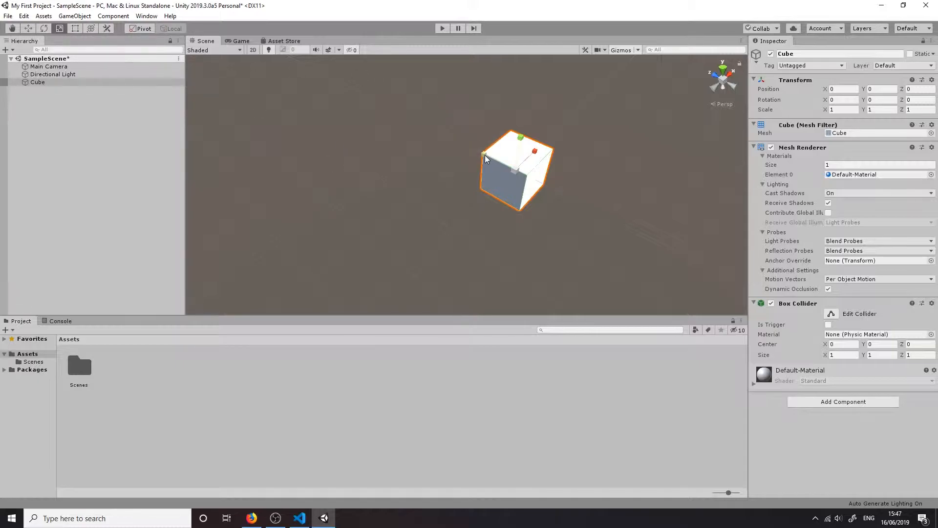
alt+drag(588, 166, 540, 146)
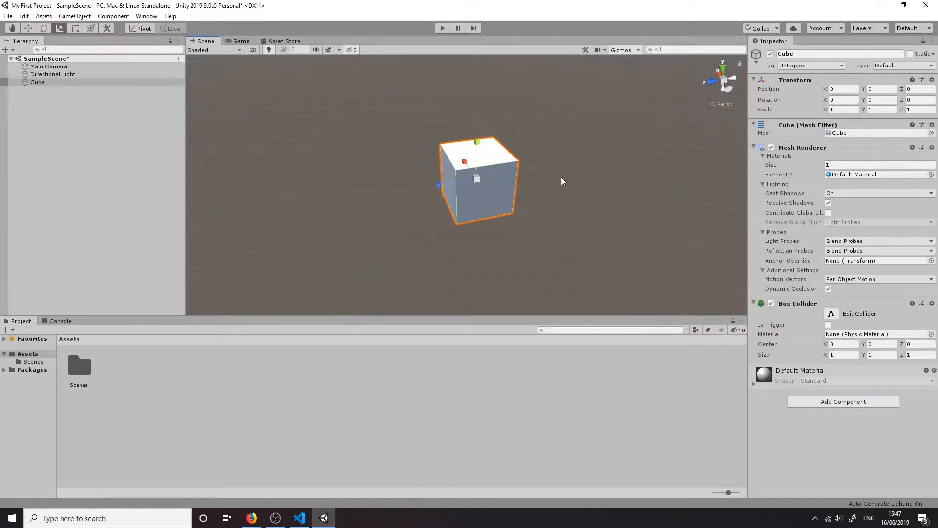
drag(439, 186, 419, 187)
drag(463, 162, 497, 133)
drag(433, 181, 279, 210)
drag(465, 161, 556, 124)
click(386, 114)
right_drag(556, 125, 601, 112)
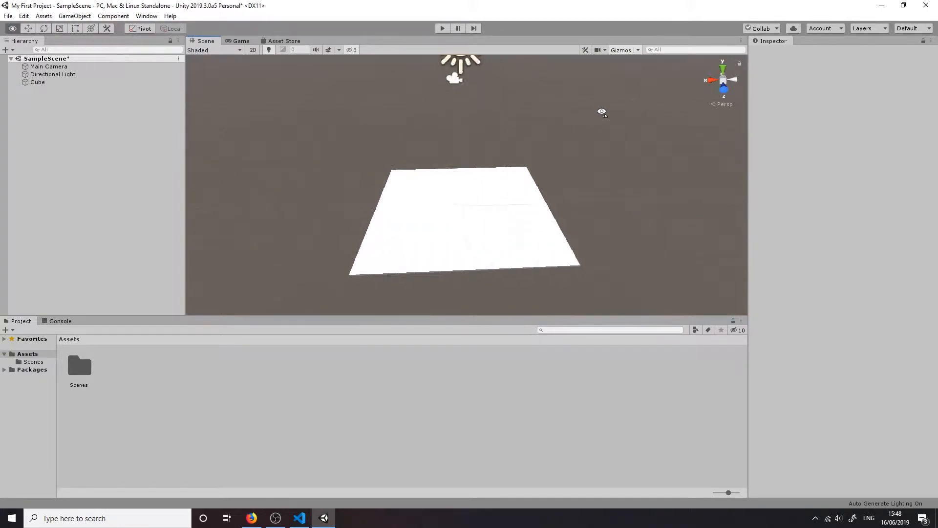
Try another scale change on the flattened cube, undo it, and restore the cube's selection
scroll(548, 187, up, 3)
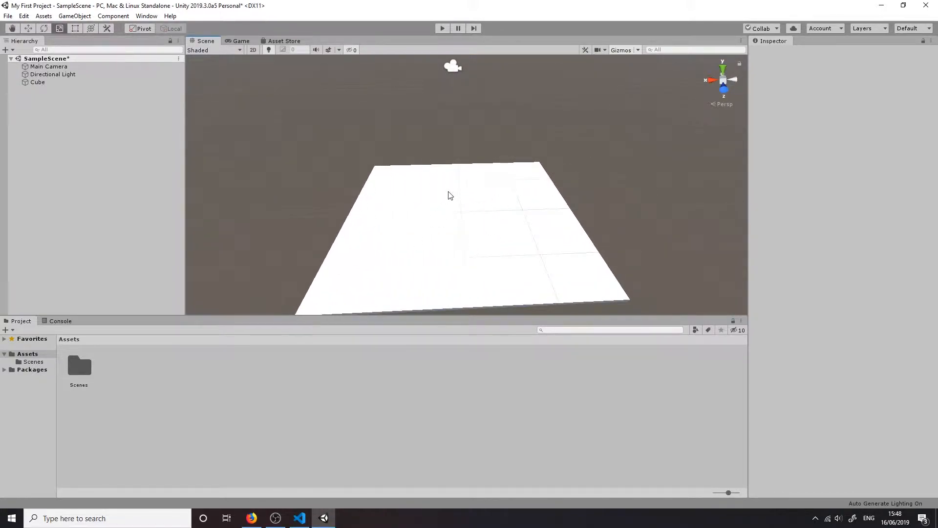
click(450, 195)
alt+drag(508, 191, 469, 190)
key(ctrl+z)
click(535, 278)
right_drag(534, 278, 609, 255)
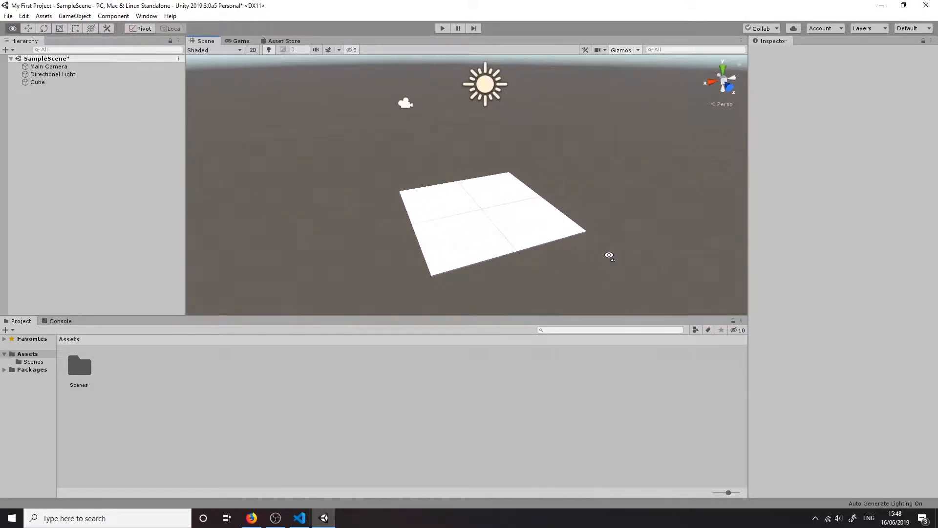
key(ctrl+z)
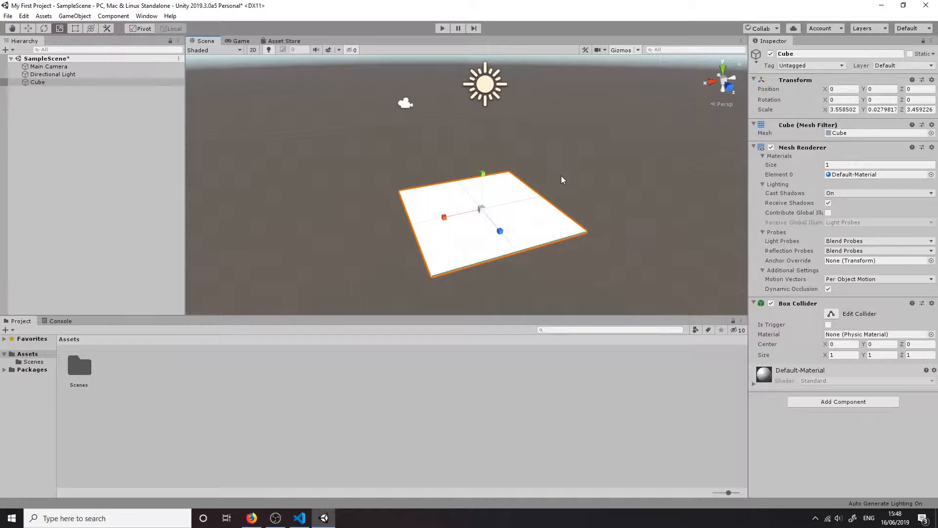
Rotate the Directional Light through night and back to daylight, ending at about X 44.46, Y -436.82, Z 356.87
click(488, 86)
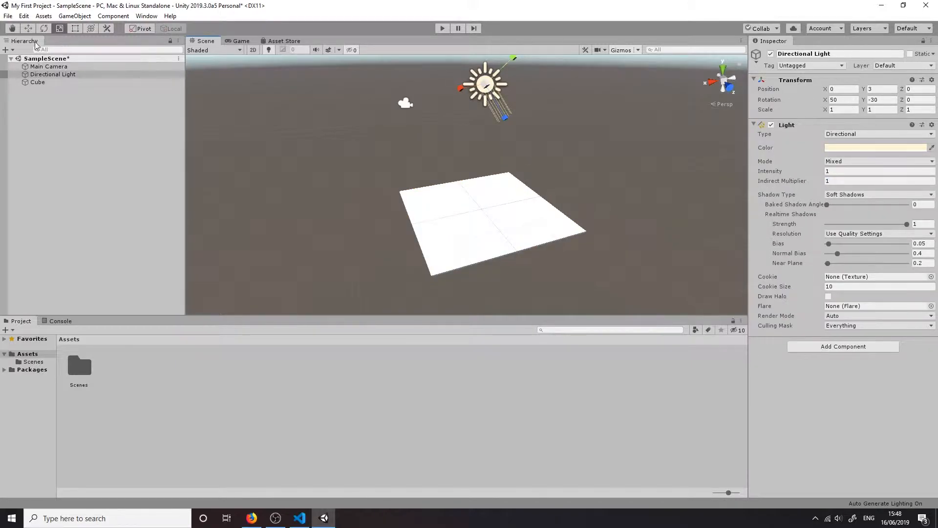
click(43, 29)
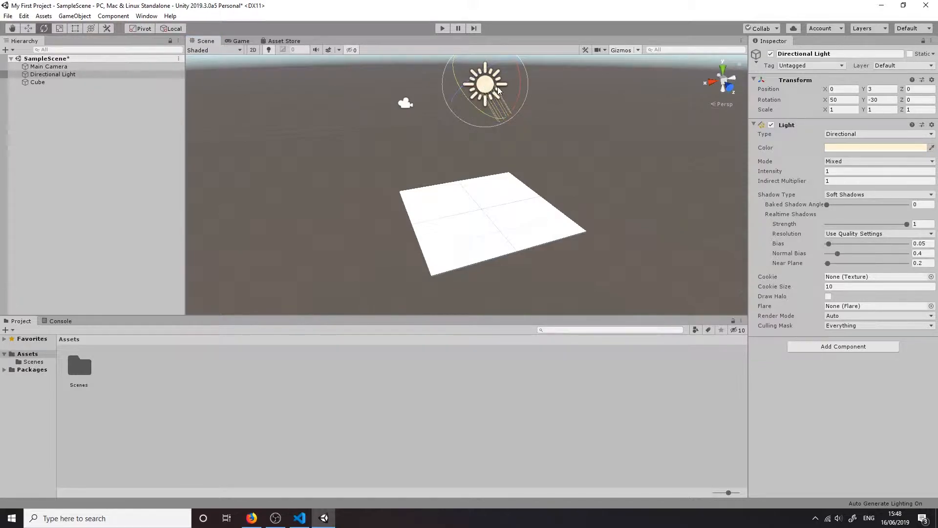
right_drag(506, 178, 504, 154)
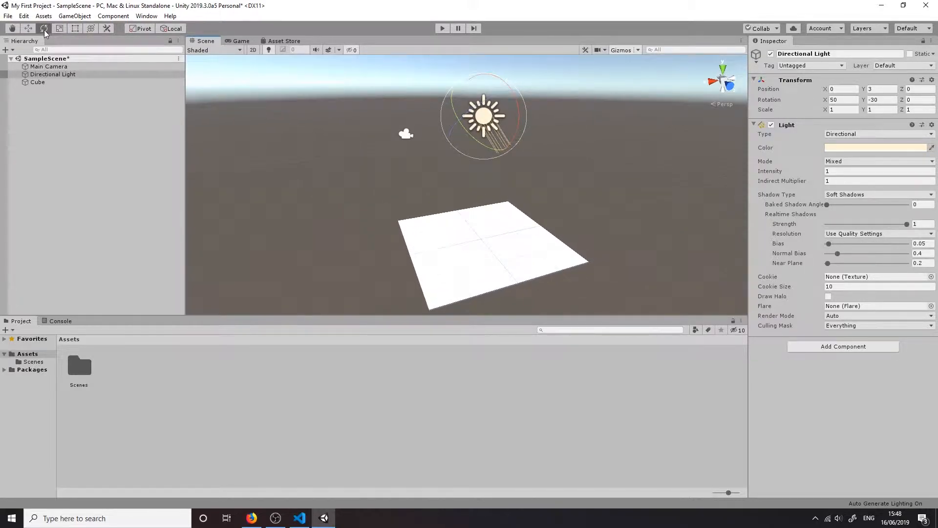
drag(490, 117, 431, 101)
right_drag(524, 132, 484, 131)
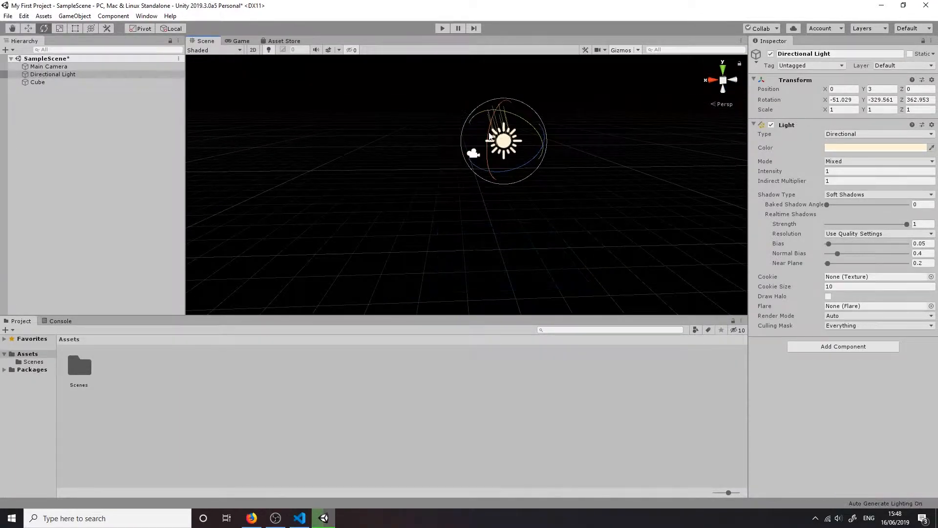
drag(485, 130, 527, 189)
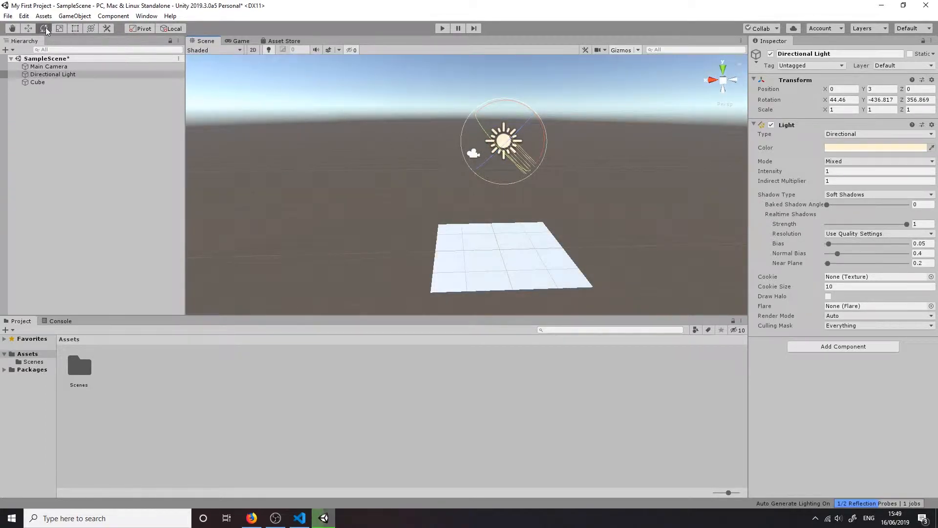
Move the Directional Light to about X 2.63, Y 3.45, Z -0.4
key(w)
drag(504, 141, 384, 138)
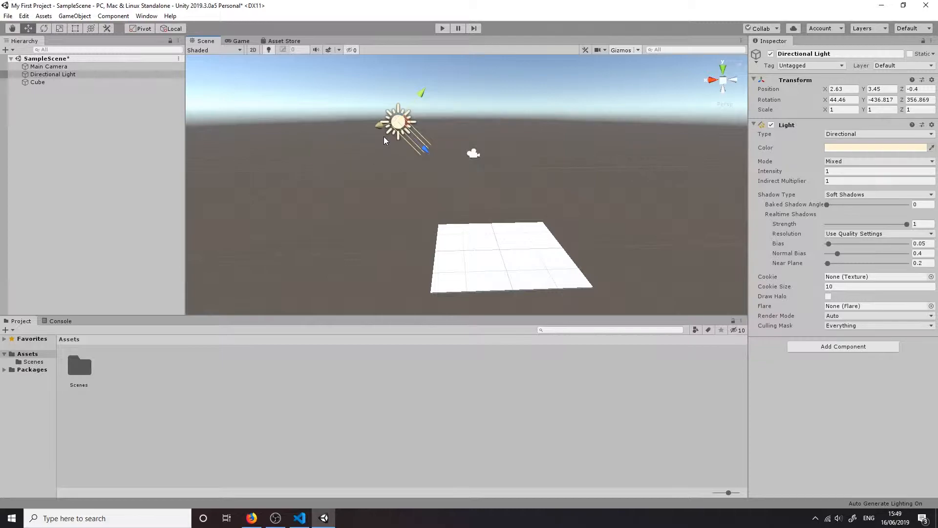
Move the Main Camera along its Z axis to about -9.59 and check its image in the Game view
click(476, 155)
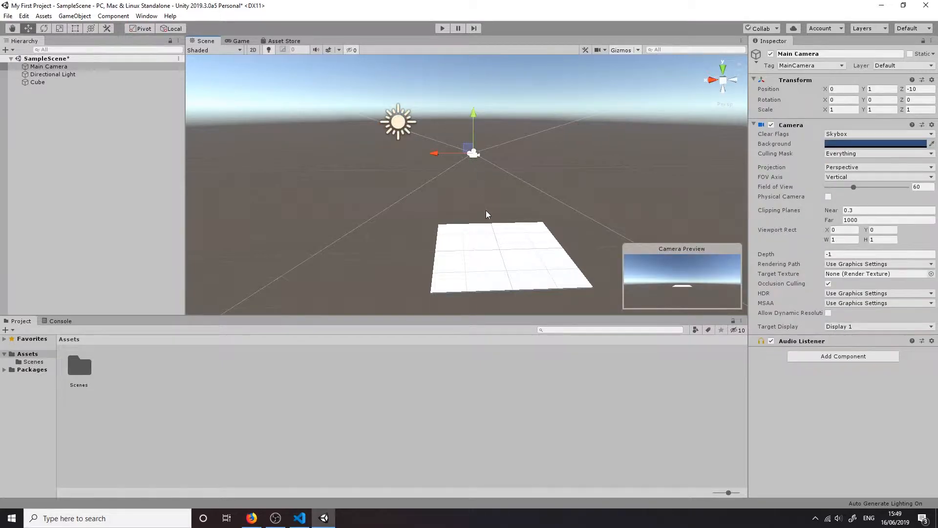
alt+drag(477, 213, 532, 198)
key(a)
right_drag(532, 198, 718, 211)
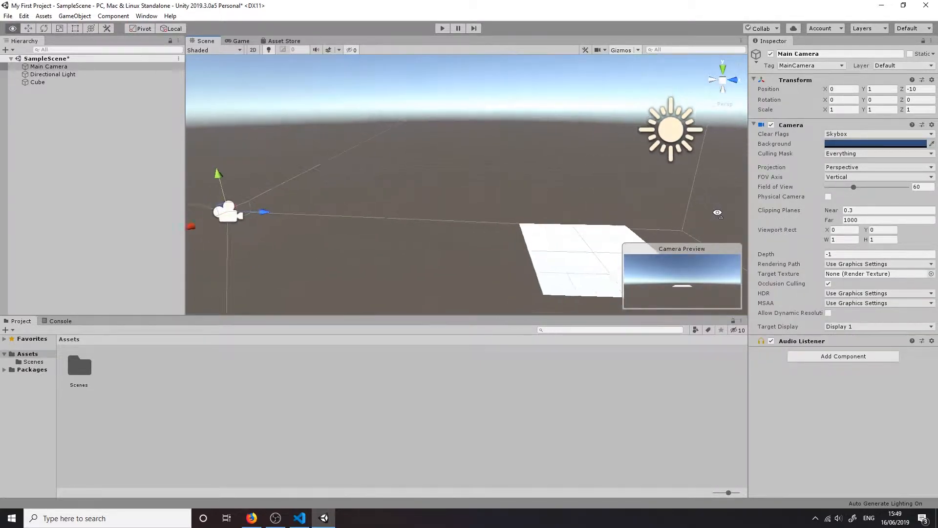
mouse_move(355, 211)
mouse_down()
mouse_move(435, 207)
mouse_move(356, 208)
mouse_up()
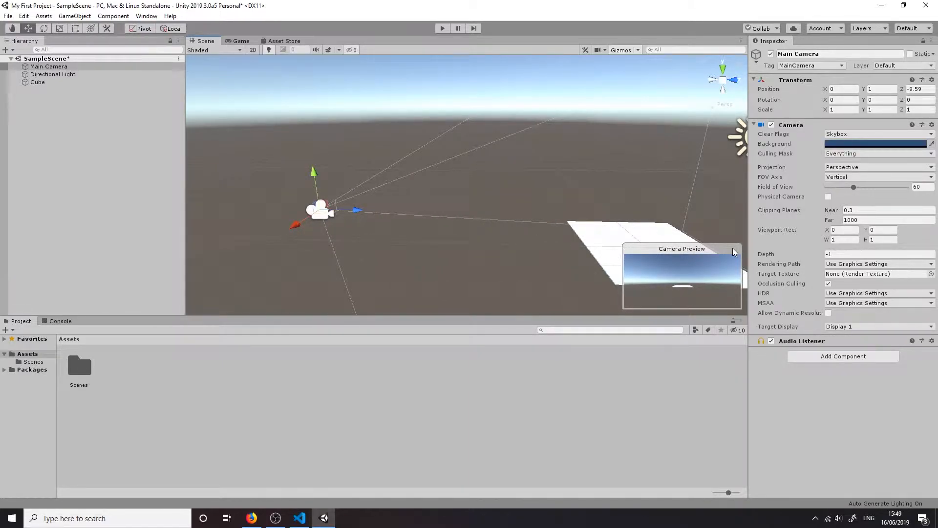
click(236, 41)
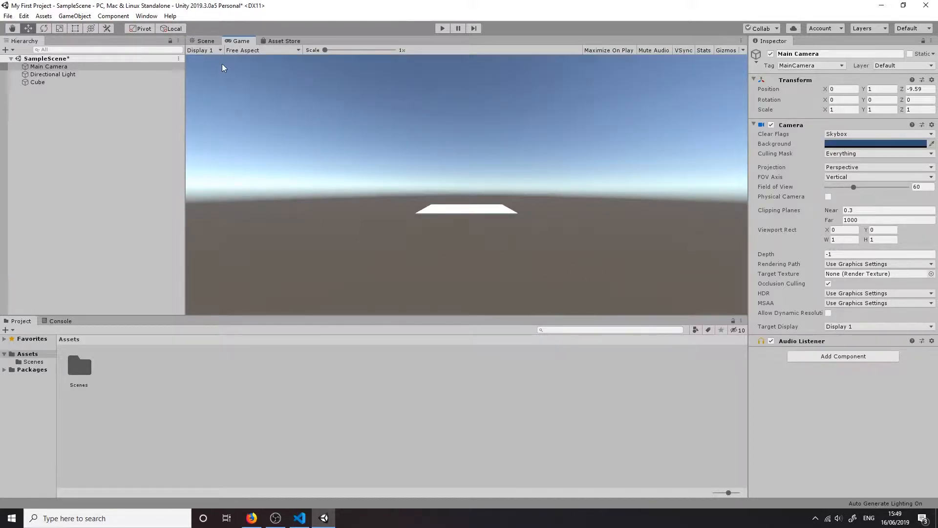
click(205, 41)
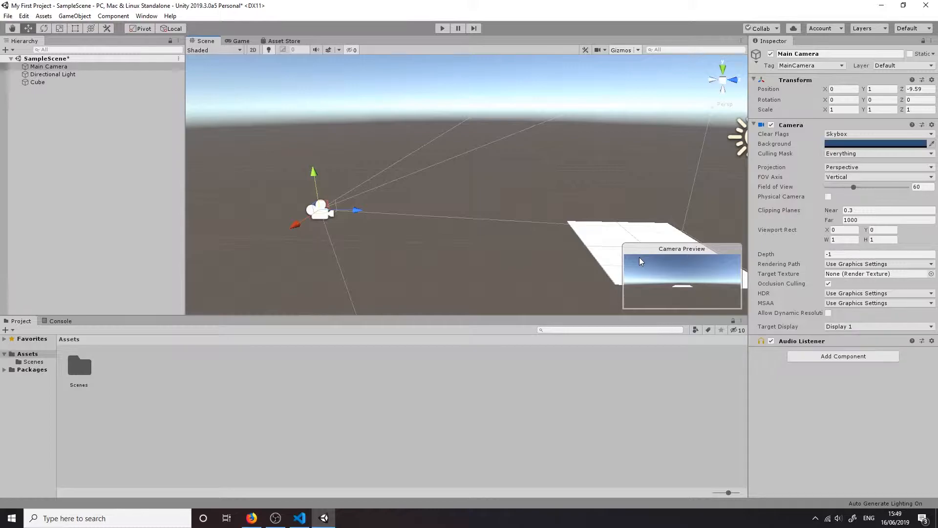
Move the Main Camera to about Y 3.14, Z -4.61, tilt it to about X 28.3 degrees, and check its image in the Game view
alt+drag(499, 216, 468, 228)
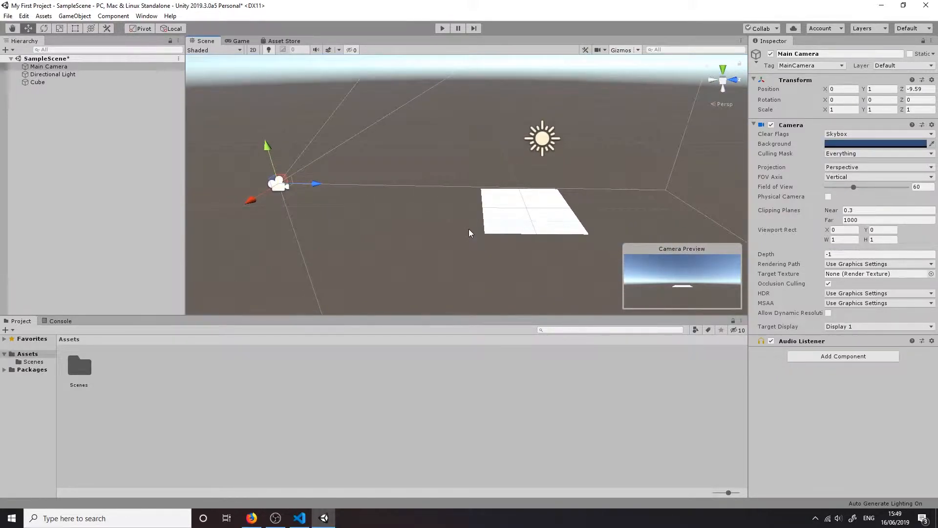
drag(318, 186, 486, 188)
drag(451, 157, 452, 105)
drag(483, 132, 453, 110)
click(43, 28)
click(239, 42)
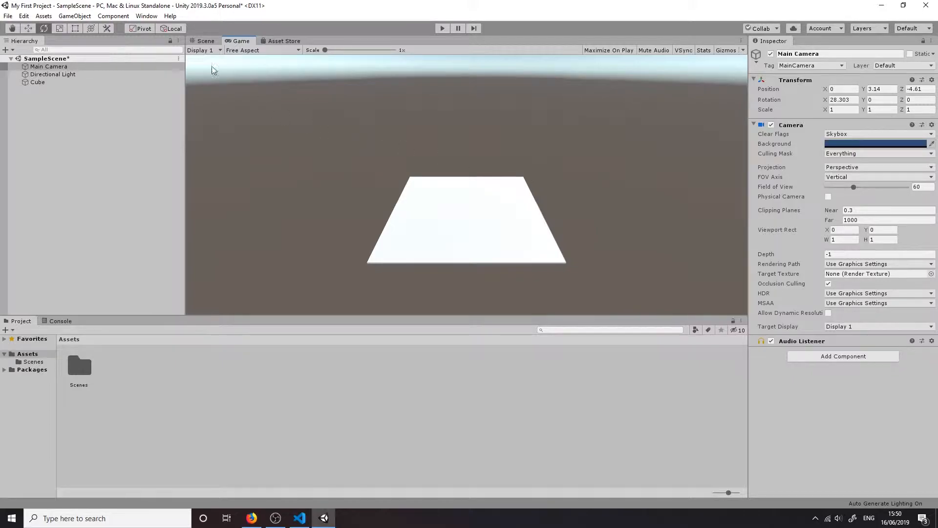
click(203, 41)
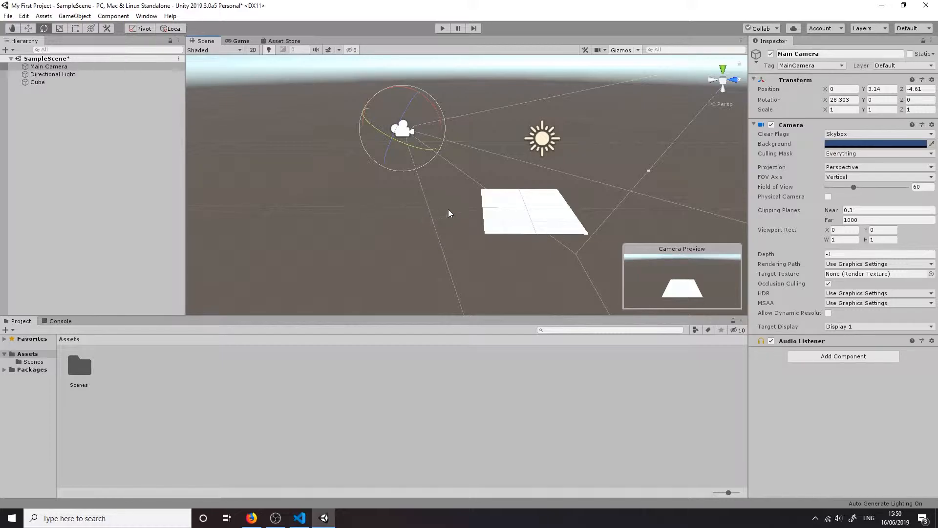
Rename the flattened Cube object as Plane
click(489, 204)
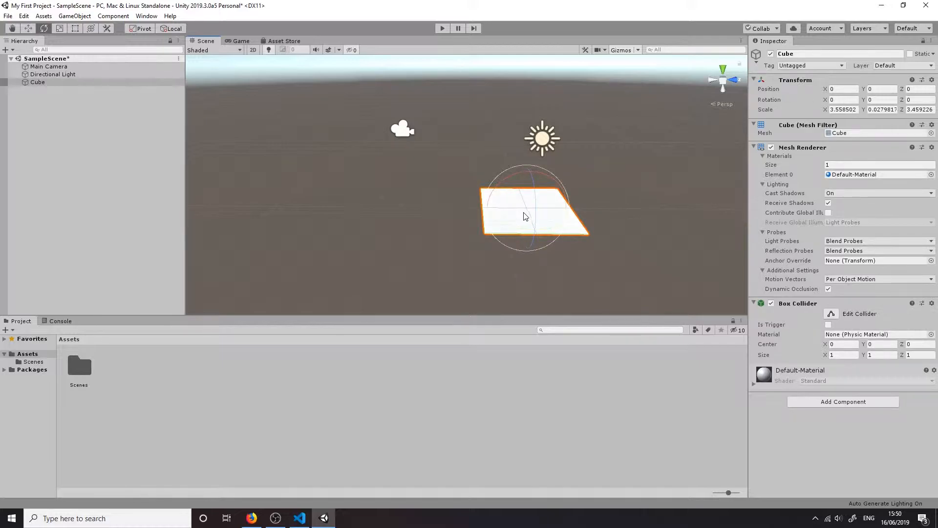
click(787, 54)
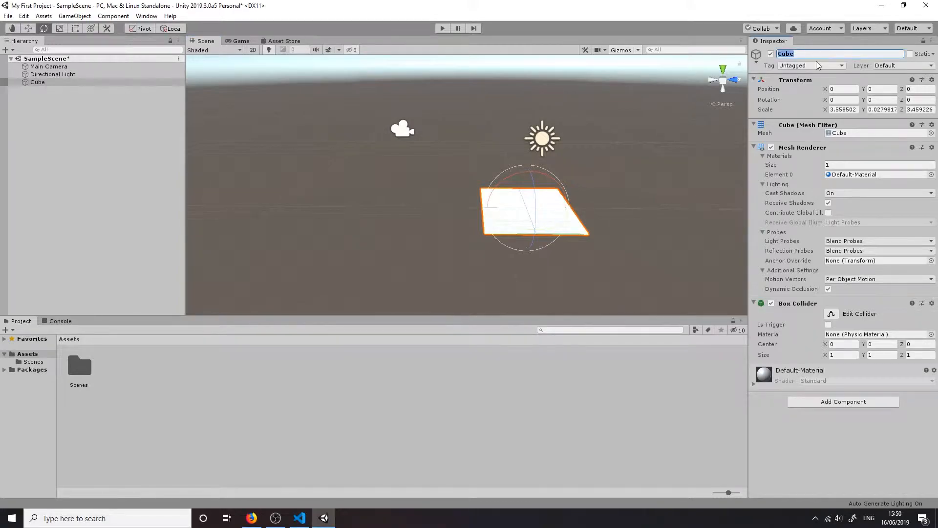
text(Plane)
key(Return)
click(800, 54)
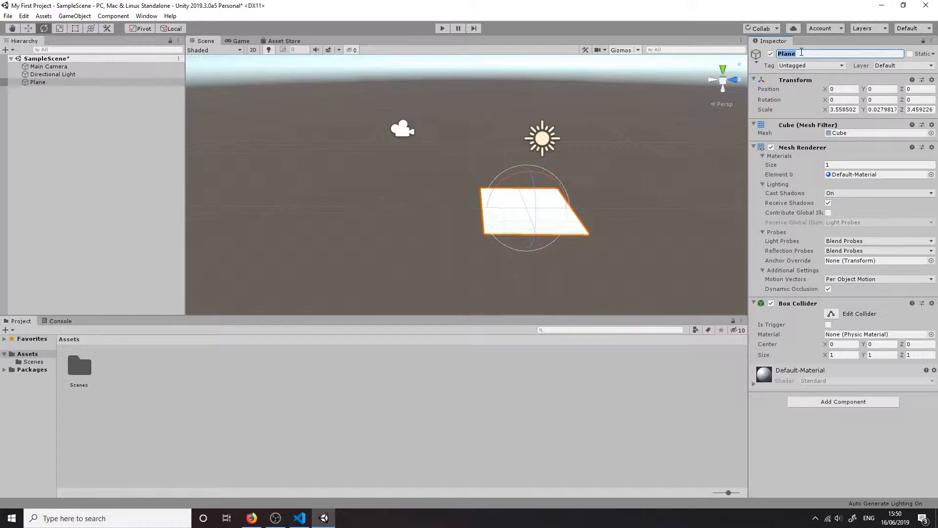
Rename the flattened plane object in the scene hierarchy as Floor
right_click(46, 82)
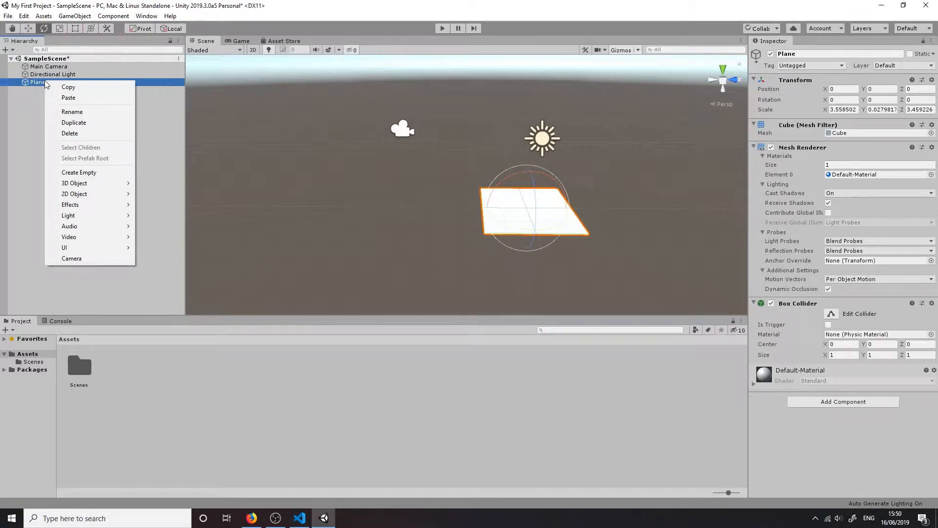
click(73, 111)
text(Floor)
key(Return)
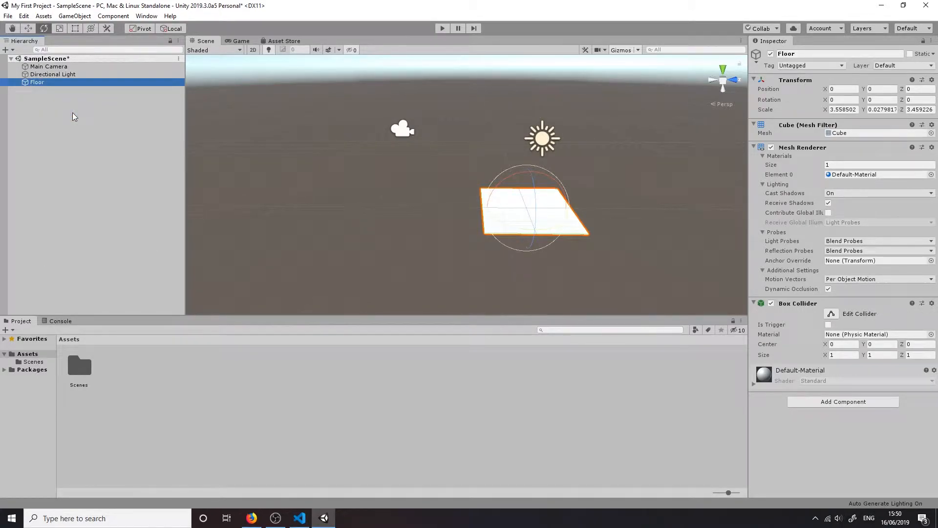
click(39, 82)
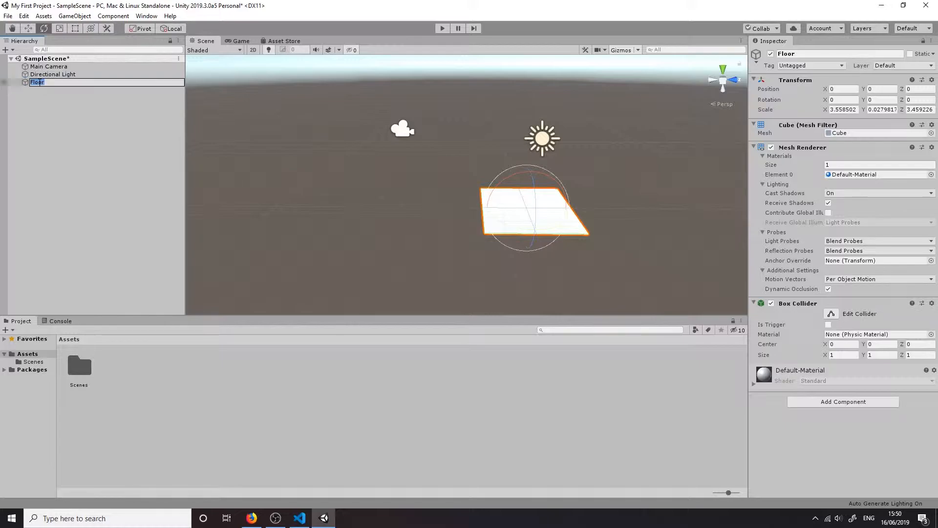
click(57, 93)
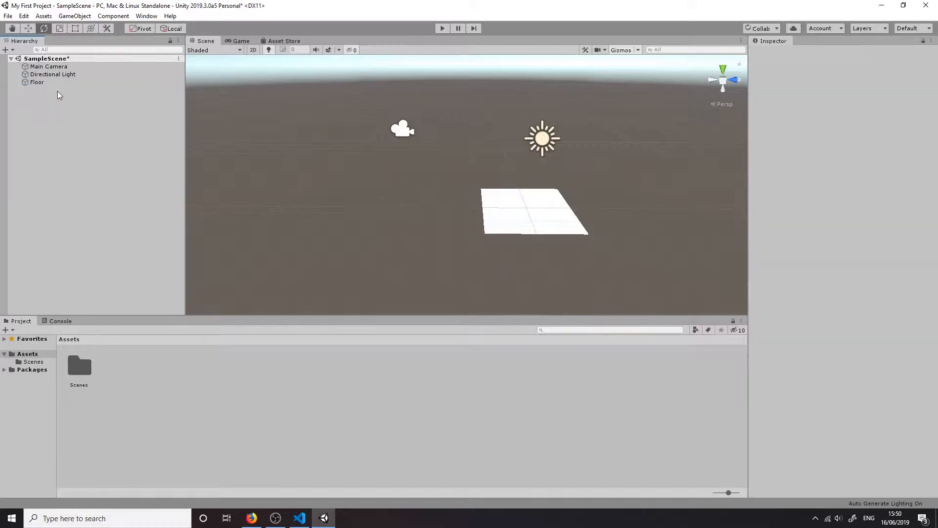
click(543, 199)
click(809, 55)
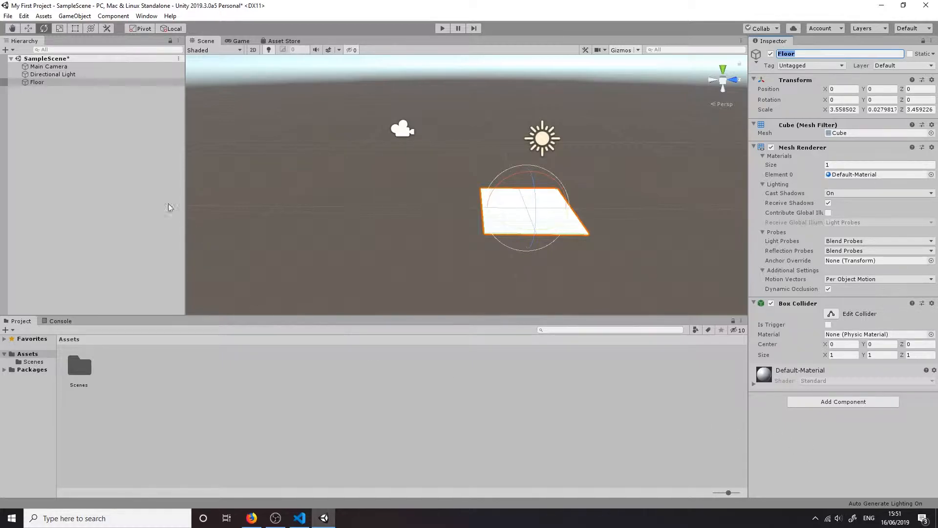
Add a new 3D cube to the scene and reset its position to the origin
click(84, 18)
mouse_move(98, 49)
click(203, 50)
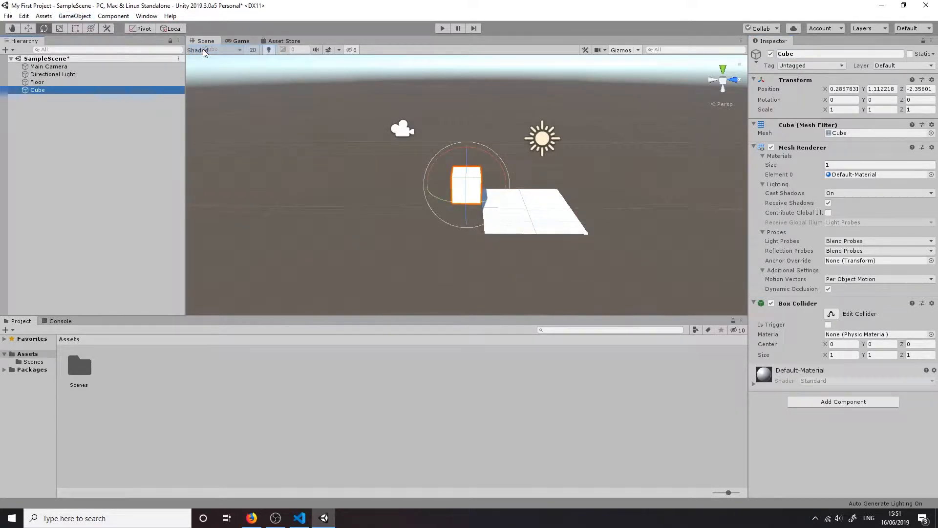
right_click(792, 80)
click(826, 166)
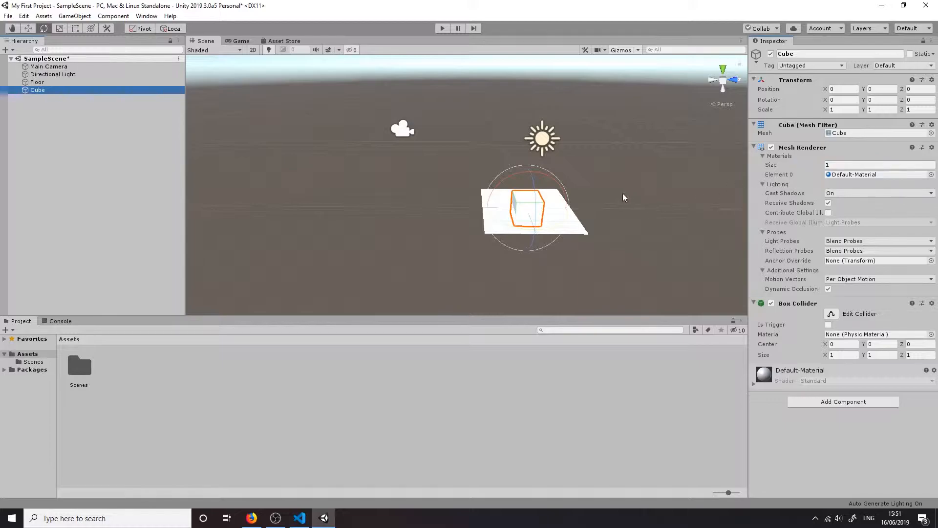
Raise the new cube to about Y 0.516 so it rests on the floor, and check it in the Game view
key(f)
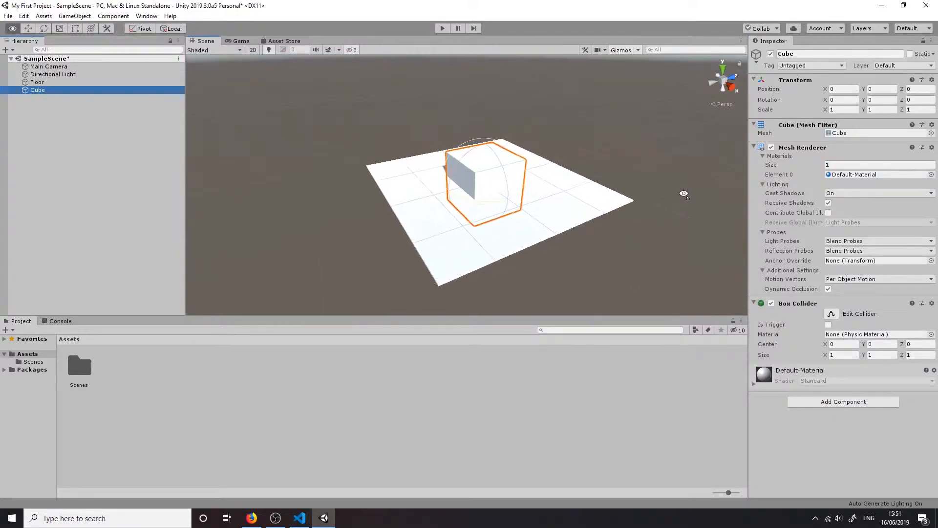
click(28, 29)
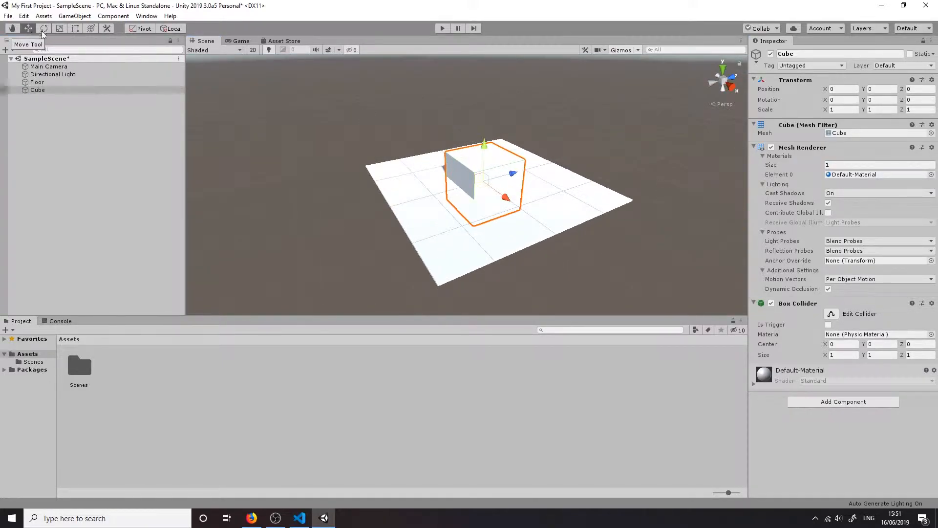
drag(488, 145, 490, 120)
click(418, 109)
key(a)
right_drag(418, 109, 677, 133)
key(s)
key(w)
click(233, 42)
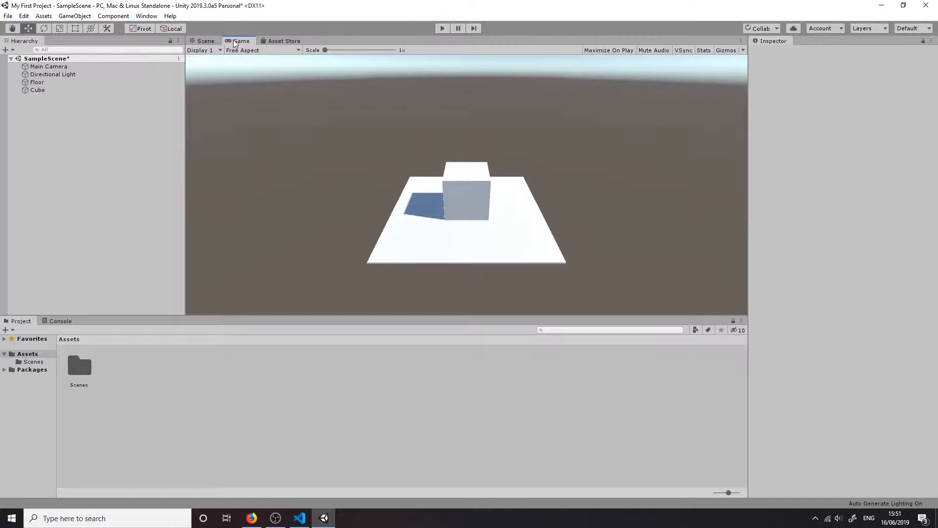
click(201, 40)
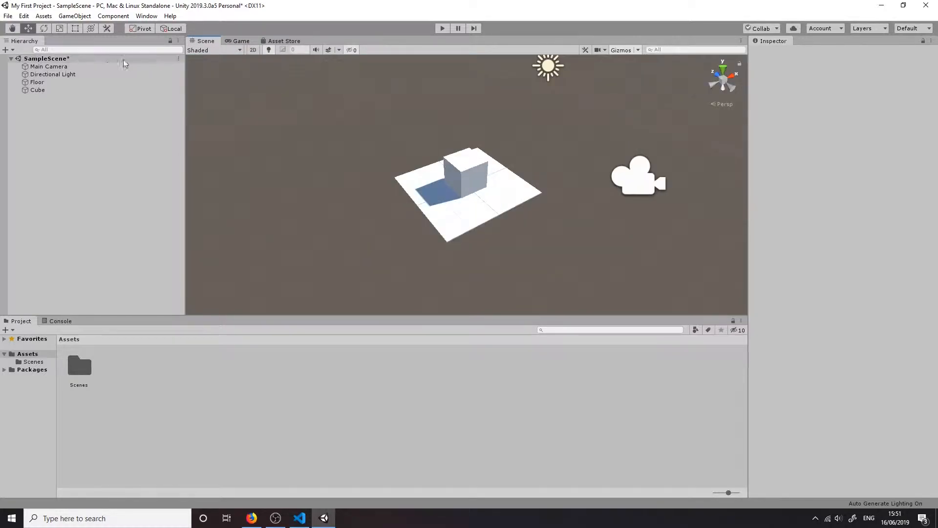
Rotate the Directional Light to about X 50.35, Y -700.2, Z 81.5, checking the cube's shadow in the Game view
click(90, 74)
click(44, 29)
drag(540, 79, 515, 79)
click(230, 41)
click(206, 41)
drag(574, 69, 579, 86)
click(239, 42)
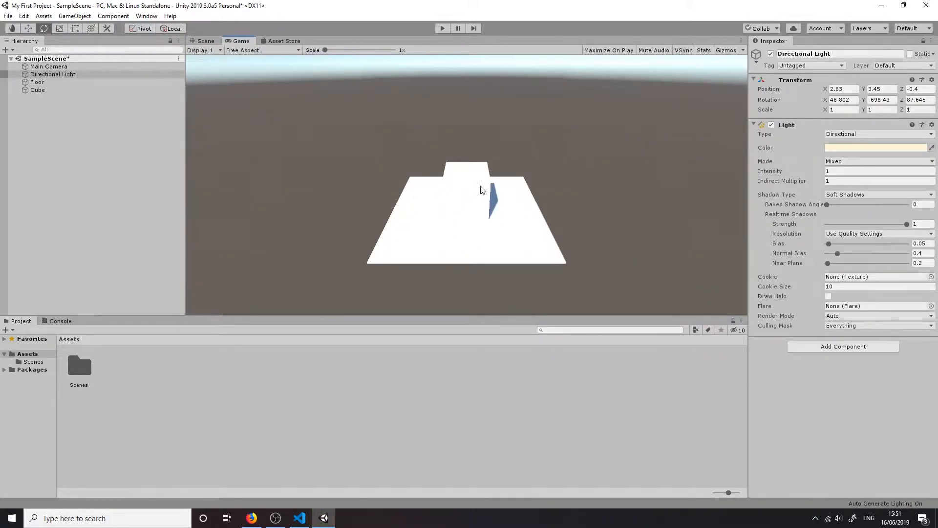
click(201, 42)
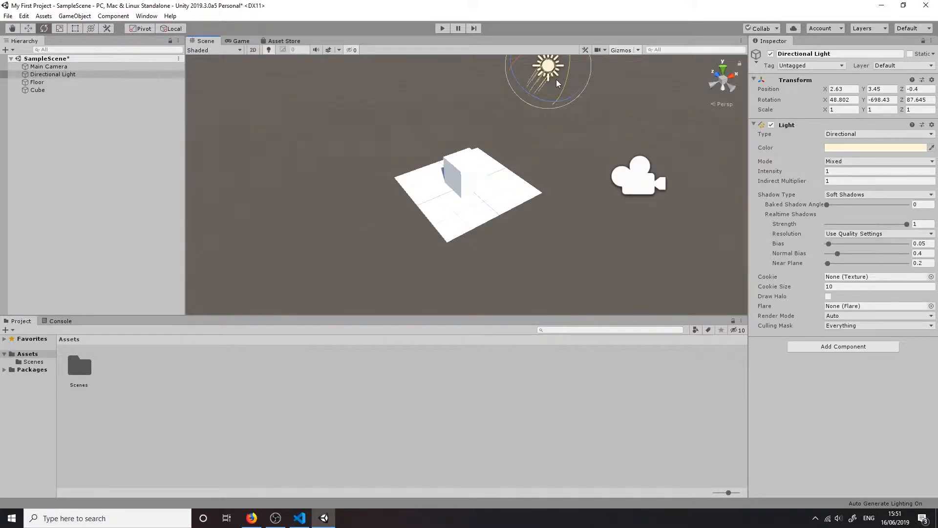
mouse_move(548, 77)
mouse_down()
mouse_move(555, 76)
mouse_move(547, 75)
mouse_up()
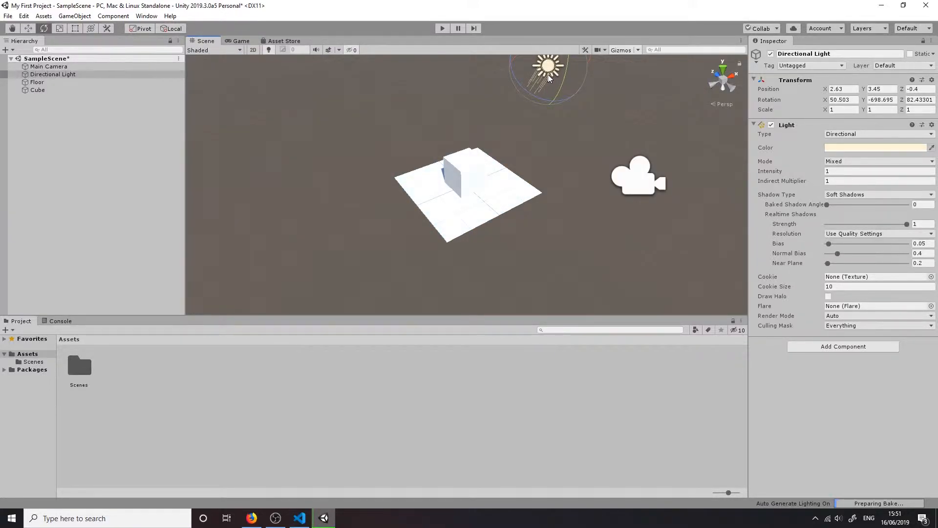
click(240, 42)
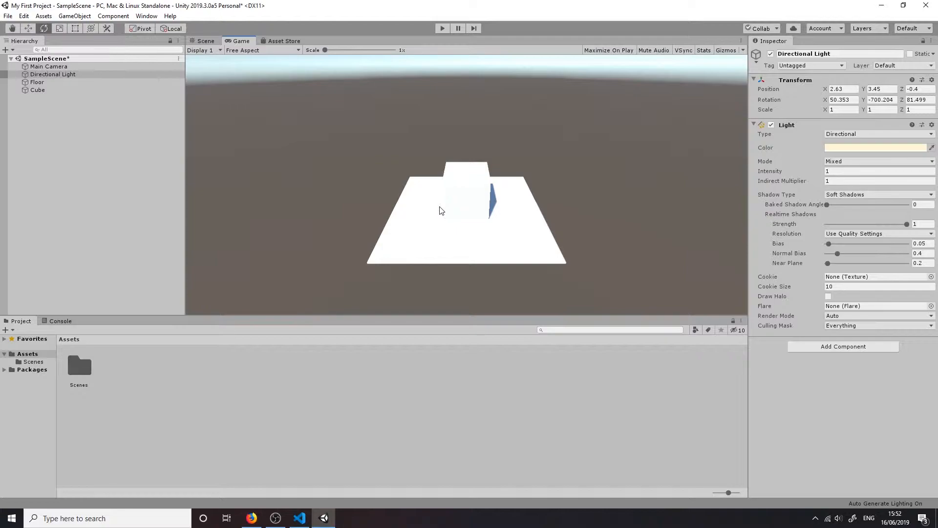
click(203, 41)
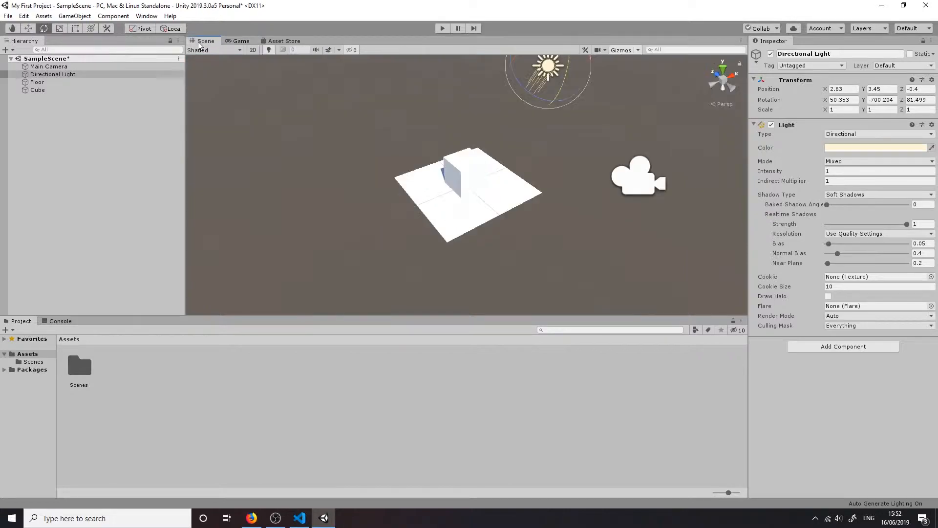
click(414, 128)
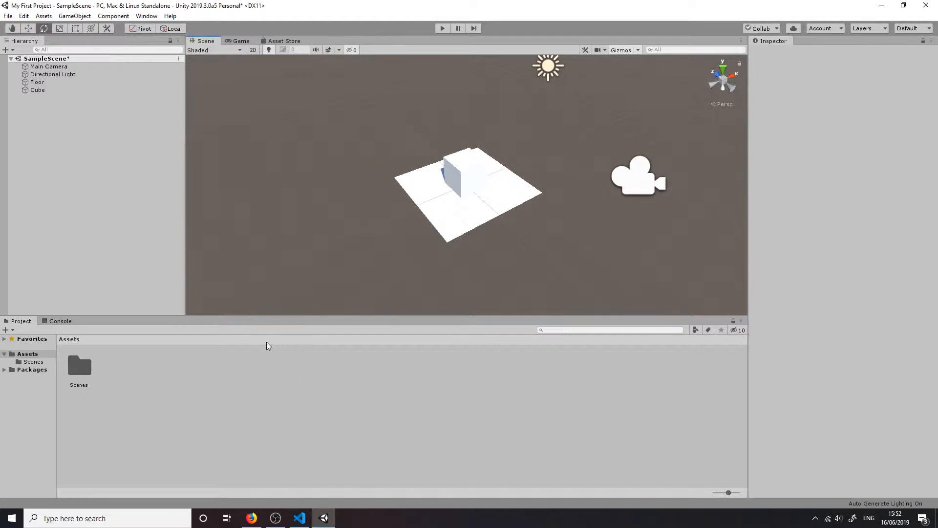
Create a new material in the Assets folder and name it Cube
right_click(259, 374)
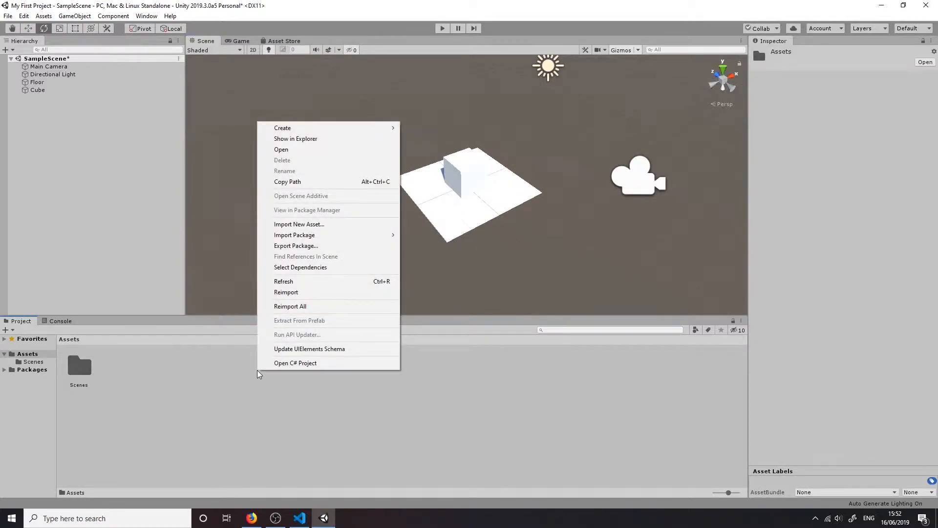
mouse_move(360, 128)
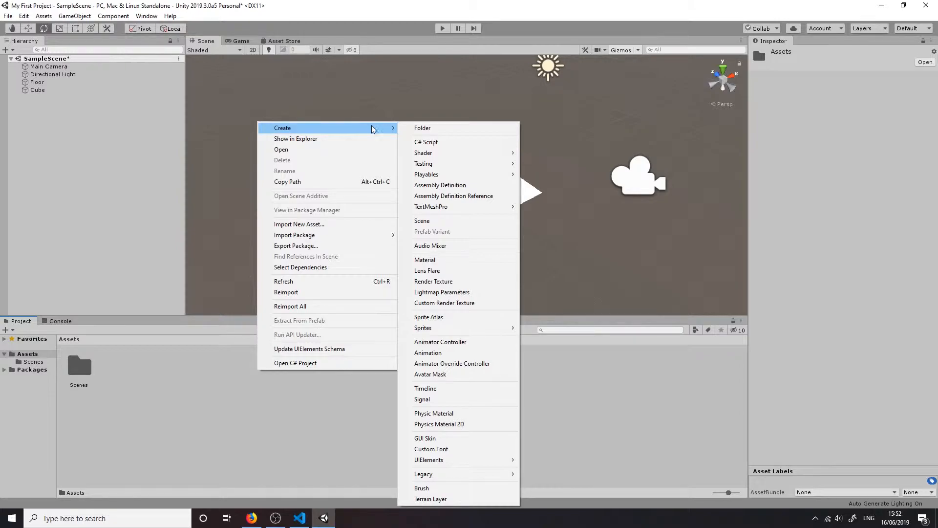
click(449, 263)
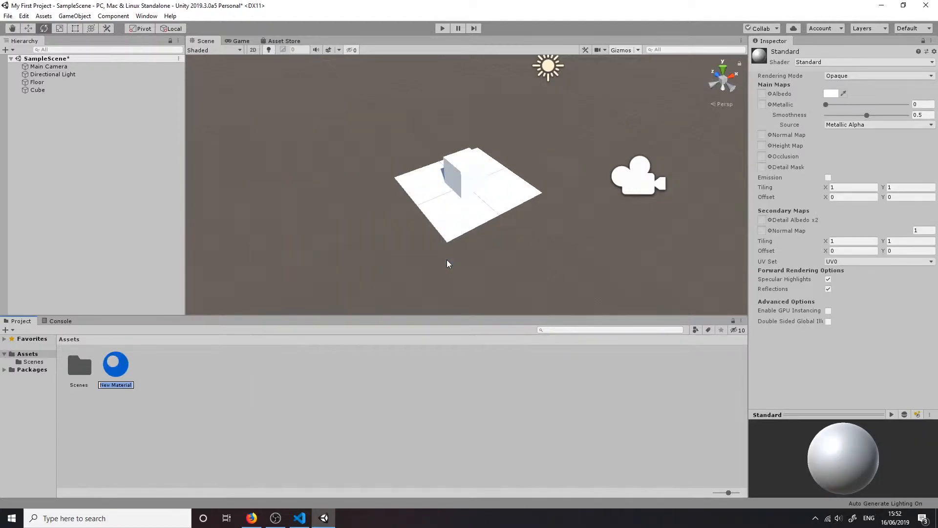
text(Cube)
key(Return)
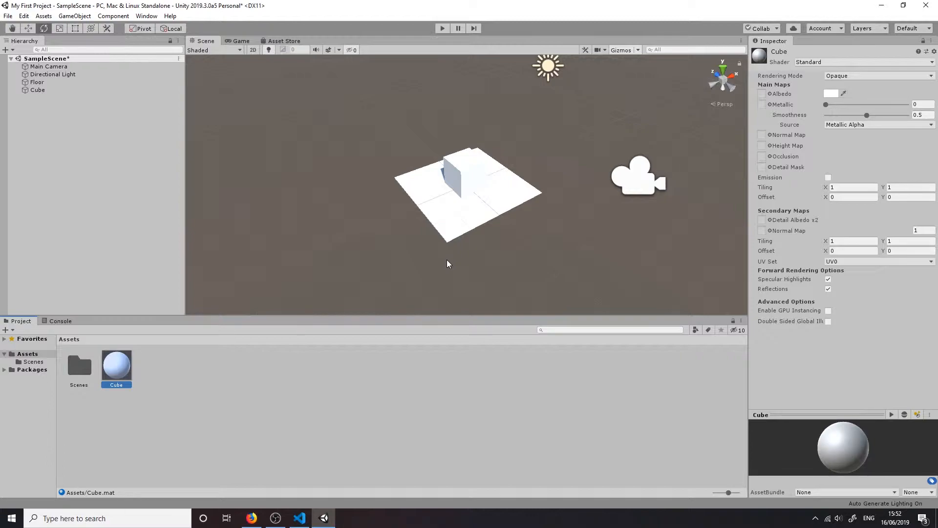
Apply the Cube material to the Cube object and check it in the Game view
drag(121, 371, 42, 94)
click(240, 40)
click(205, 40)
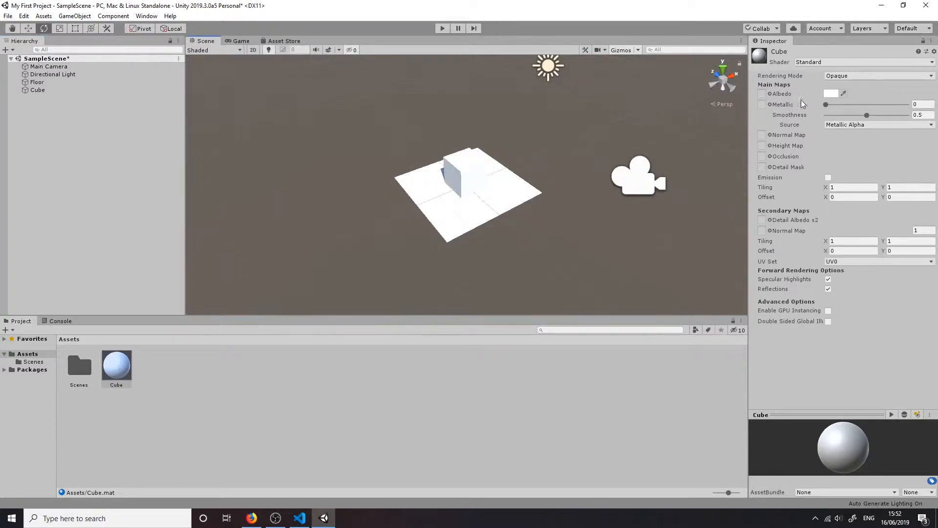
Set the Cube material's albedo colour to dark blue 364C5C and check the cube in the Game view
click(827, 92)
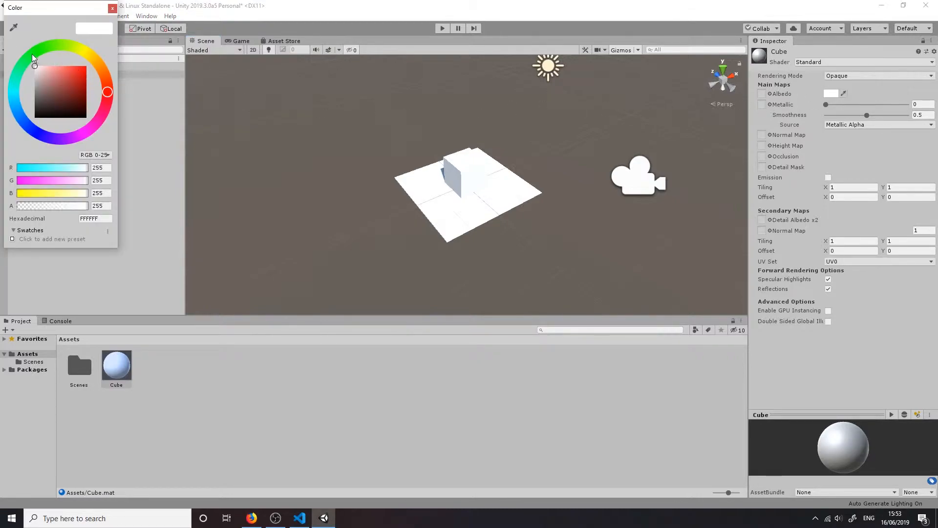
drag(14, 92, 18, 112)
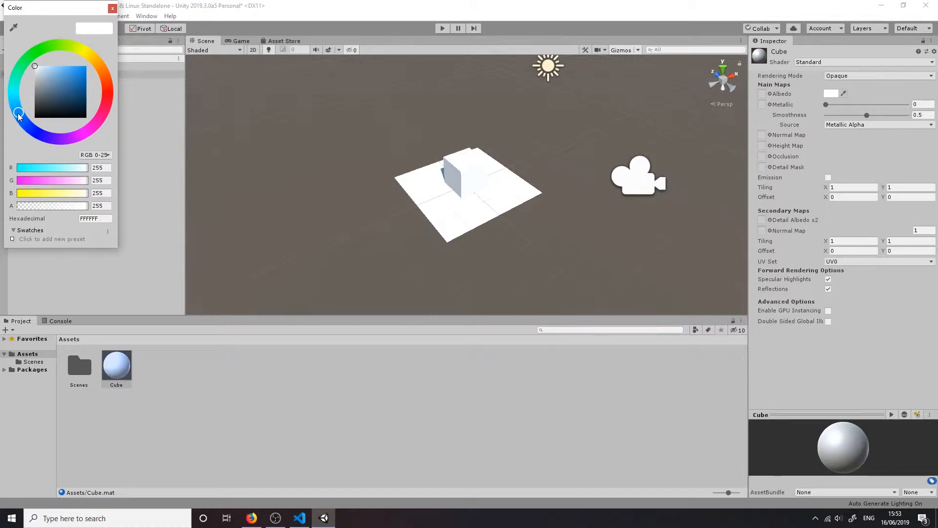
click(54, 74)
mouse_move(55, 74)
mouse_down()
mouse_move(76, 58)
mouse_move(101, 81)
mouse_move(68, 114)
mouse_move(51, 80)
mouse_move(63, 77)
mouse_move(69, 95)
mouse_move(56, 93)
mouse_move(55, 111)
mouse_move(63, 113)
mouse_move(54, 98)
mouse_up()
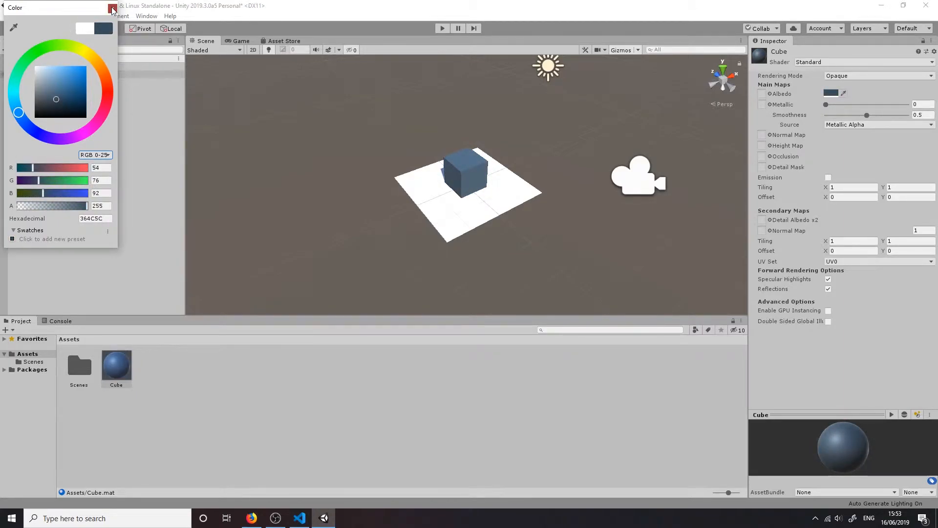
click(112, 8)
click(240, 40)
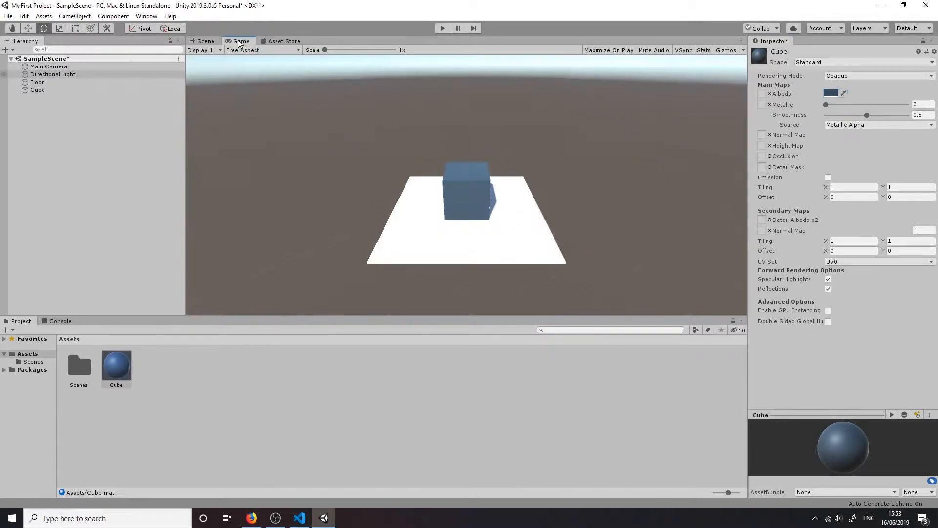
click(201, 41)
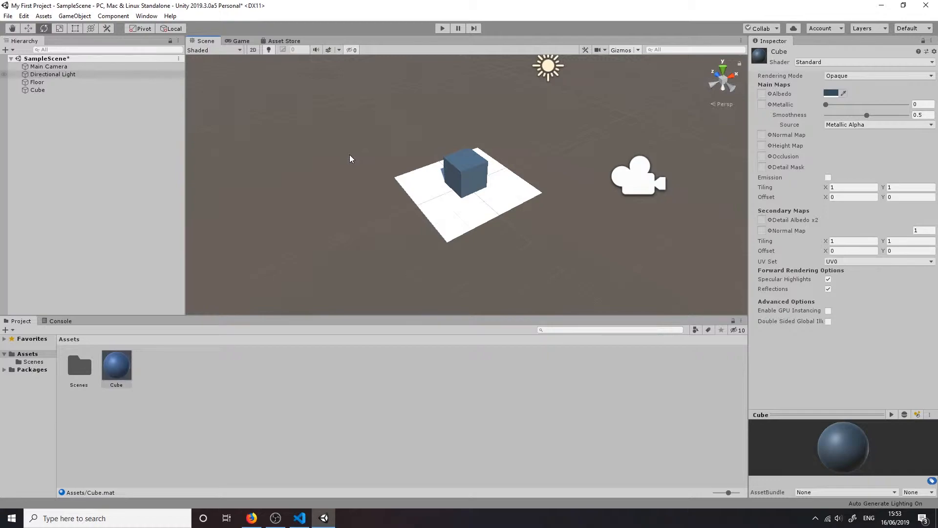
Apply the Cube material to the Floor as well, and select the material asset to show its properties
click(298, 373)
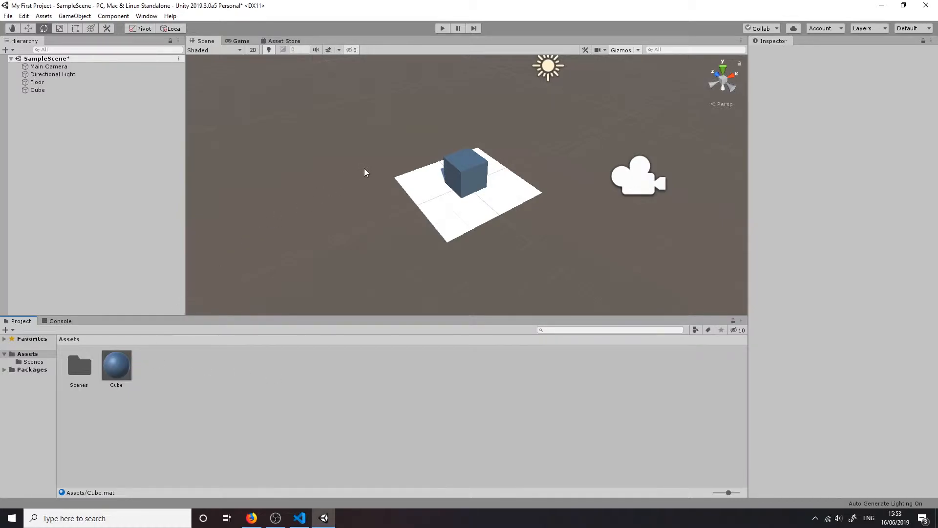
click(478, 191)
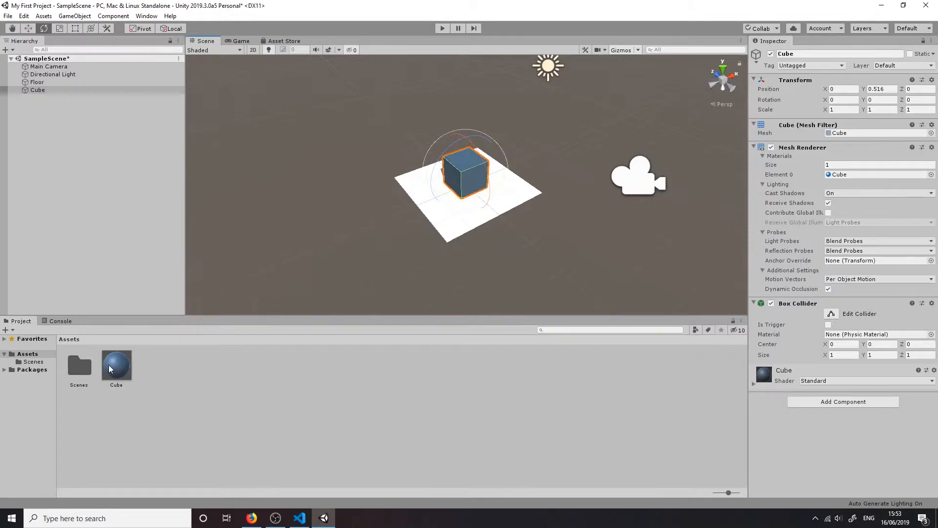
drag(109, 364, 421, 193)
click(371, 229)
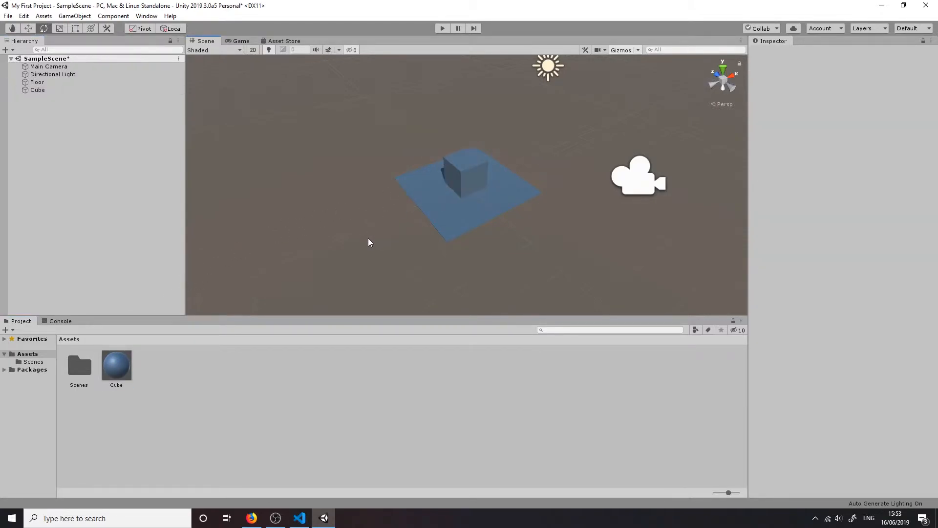
click(126, 369)
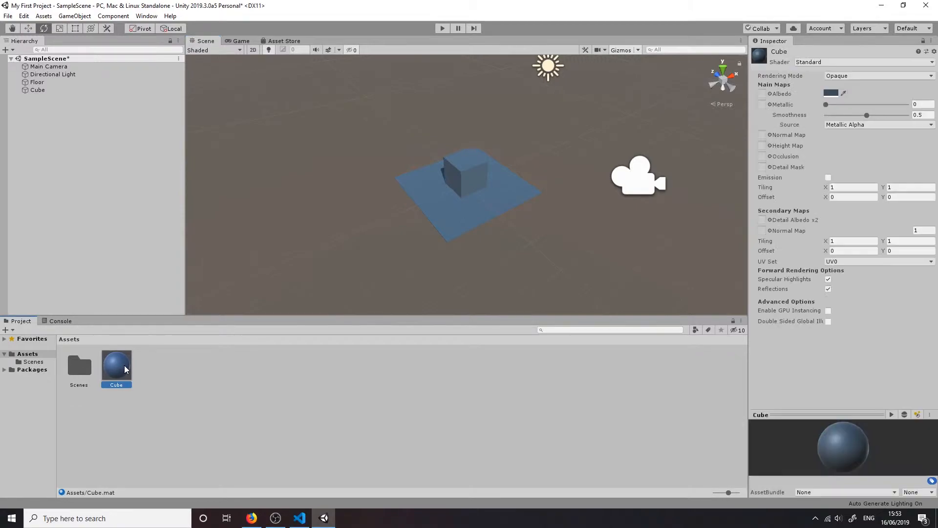
Try a different albedo shade on the Cube material shared by the cube and the floor
click(831, 93)
mouse_move(58, 89)
mouse_down()
mouse_move(78, 67)
mouse_move(2, 48)
mouse_move(28, 157)
mouse_move(113, 112)
mouse_move(52, 69)
mouse_move(68, 83)
mouse_up()
key(Escape)
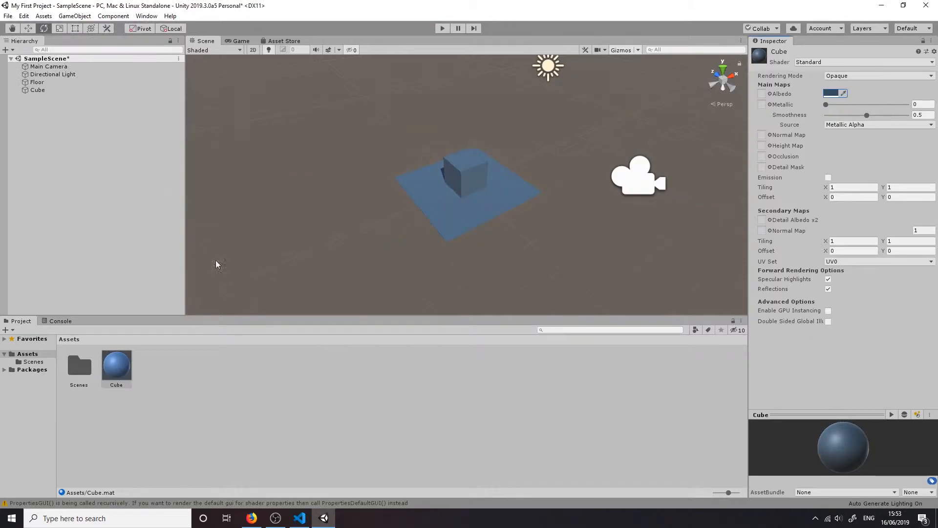
Create a new material named Floor in the Assets folder and apply it to the Floor object
click(430, 192)
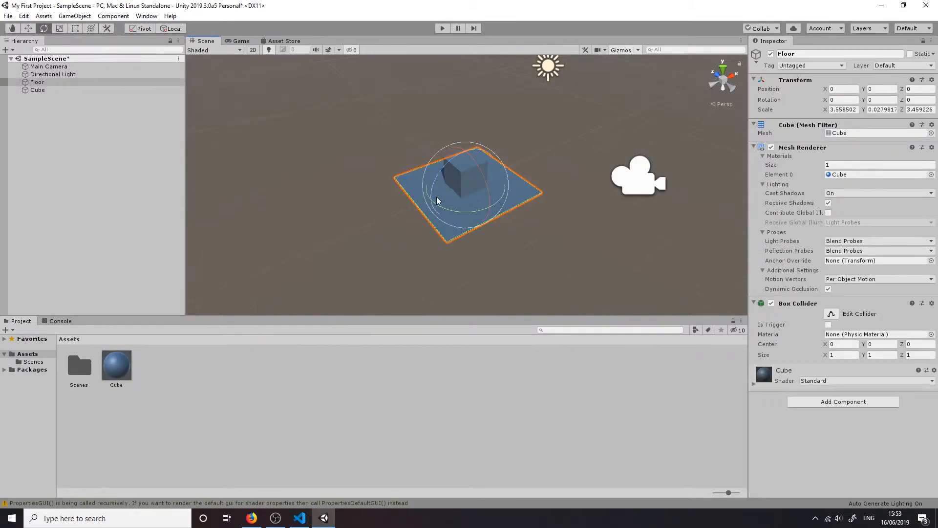
click(392, 303)
right_click(362, 369)
mouse_move(413, 130)
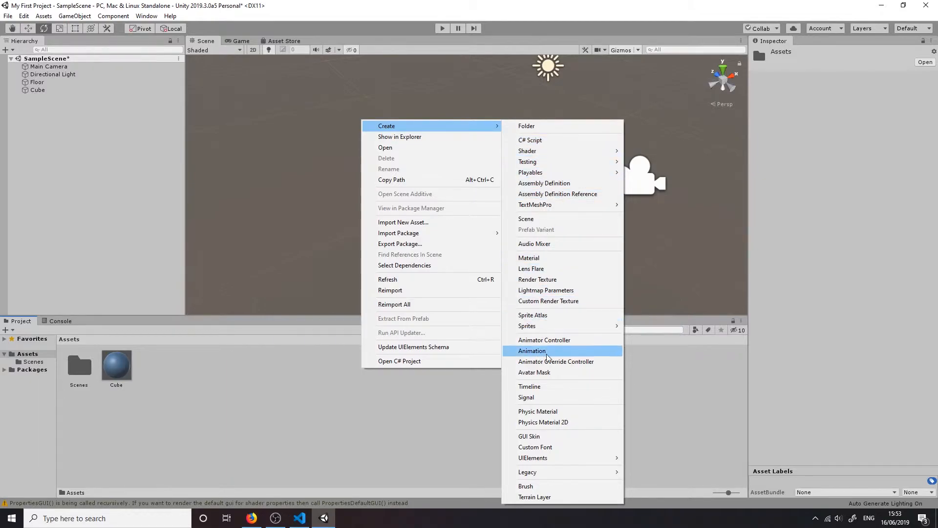
click(541, 258)
text(Floor)
key(Return)
drag(153, 359, 438, 215)
Set the Floor material's albedo colour to grey ABABAB and check the result in the Scene and Game views
click(830, 94)
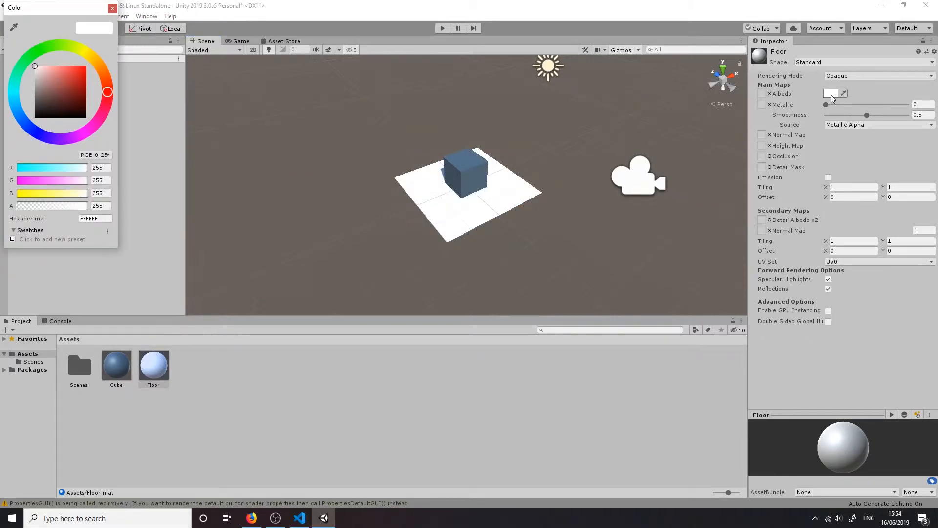
click(85, 52)
mouse_move(81, 66)
mouse_down()
mouse_move(98, 61)
mouse_move(104, 71)
mouse_up()
mouse_move(23, 57)
mouse_down()
mouse_move(8, 89)
mouse_move(20, 122)
mouse_move(3, 93)
mouse_move(24, 62)
mouse_up()
mouse_move(83, 67)
mouse_down()
mouse_move(50, 69)
mouse_move(20, 89)
mouse_move(14, 83)
mouse_up()
key(Return)
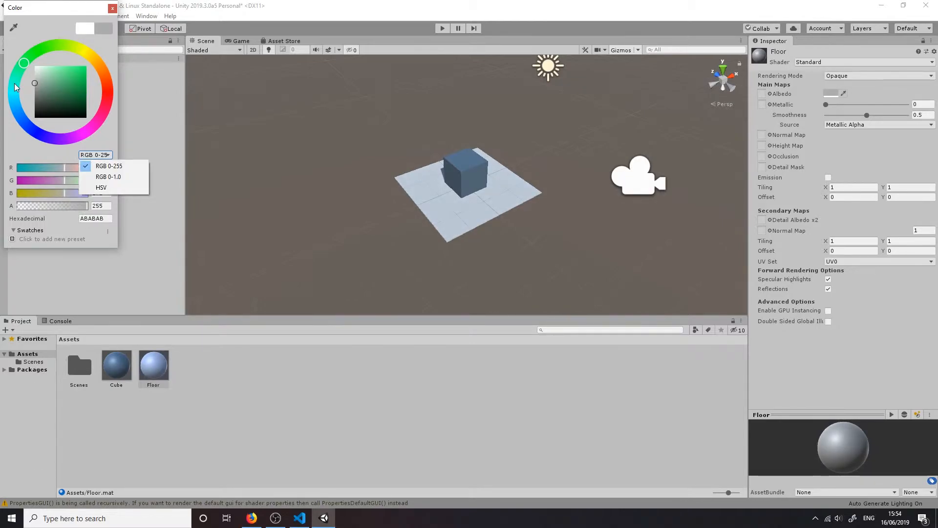
click(112, 8)
right_drag(354, 172, 665, 139)
key(a)
key(w)
key(s)
click(240, 42)
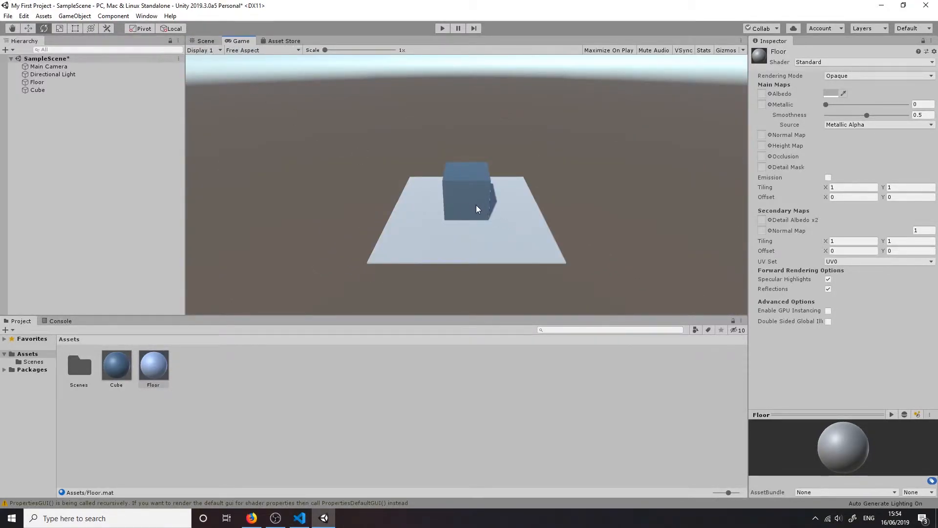
click(192, 42)
Rename the Cube object in the scene as Player
click(72, 90)
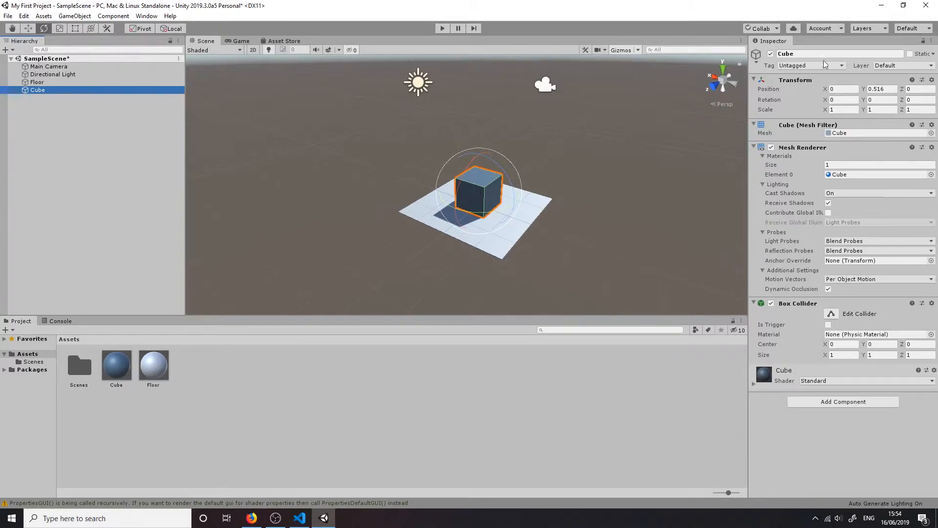
click(878, 54)
text(Player)
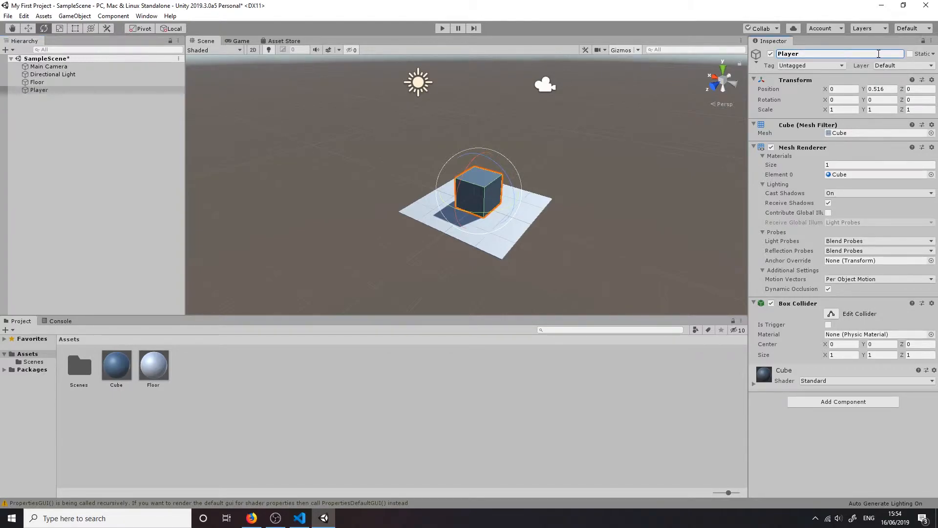
Move the Player with the Move tool to about X -0.23, Y 0.7, Z 0.12
click(28, 28)
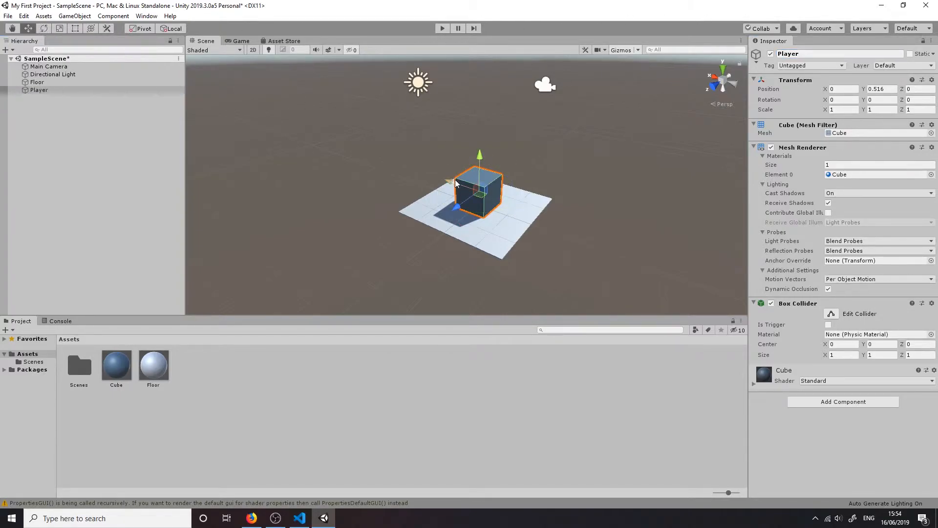
drag(449, 181, 411, 169)
scroll(462, 183, up, 5)
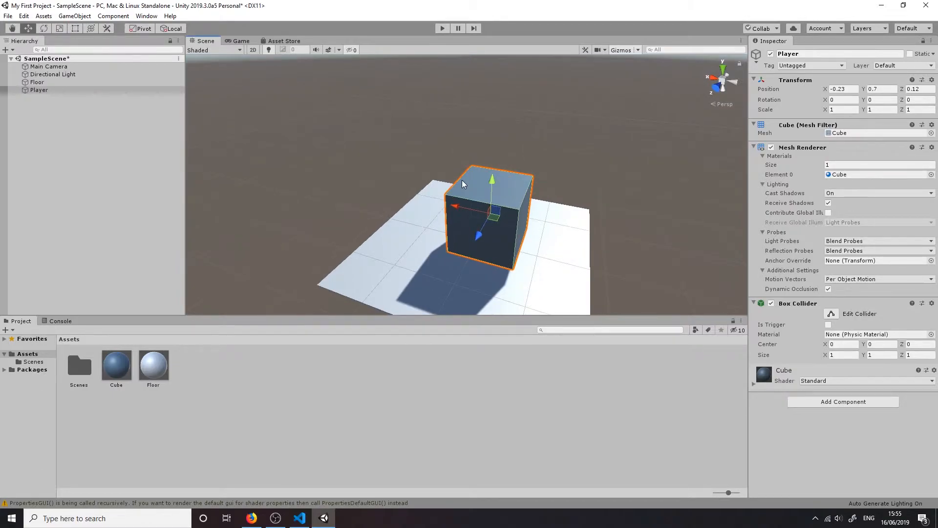
Compare the Floor and Player properties, and deactivate the Player object in the scene
click(415, 247)
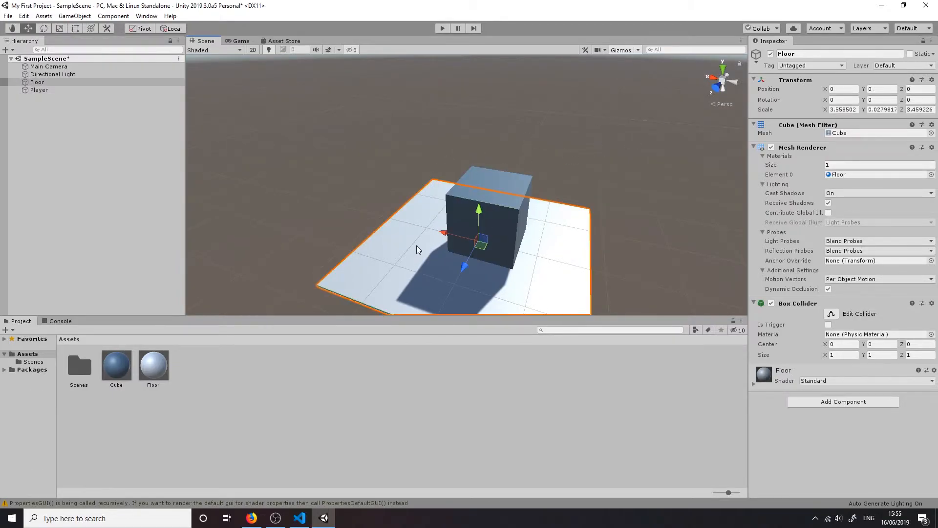
click(503, 178)
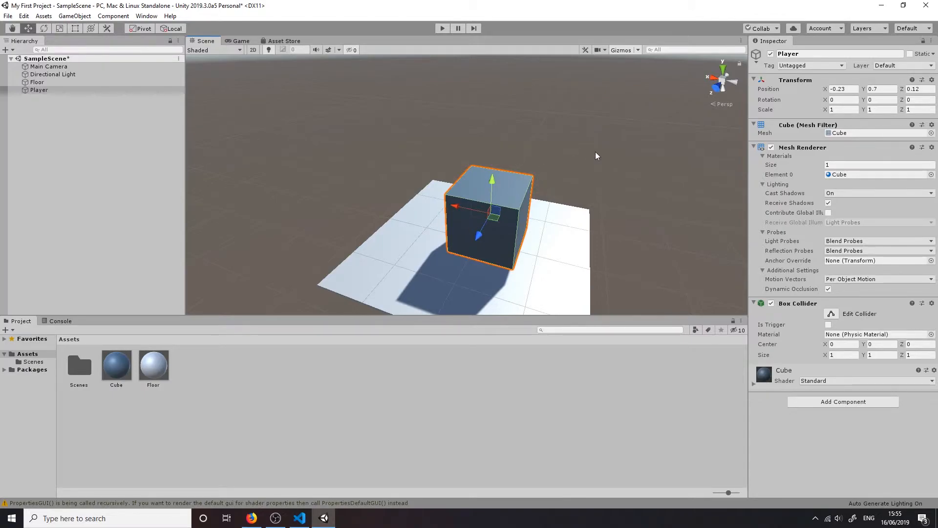
click(770, 54)
click(667, 143)
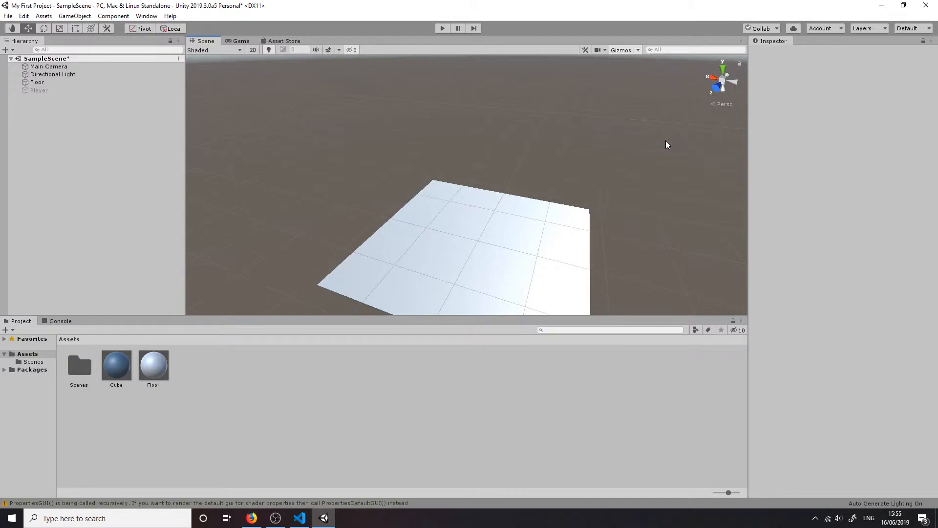
Move the inactive Player along the X axis and undo the move
click(143, 90)
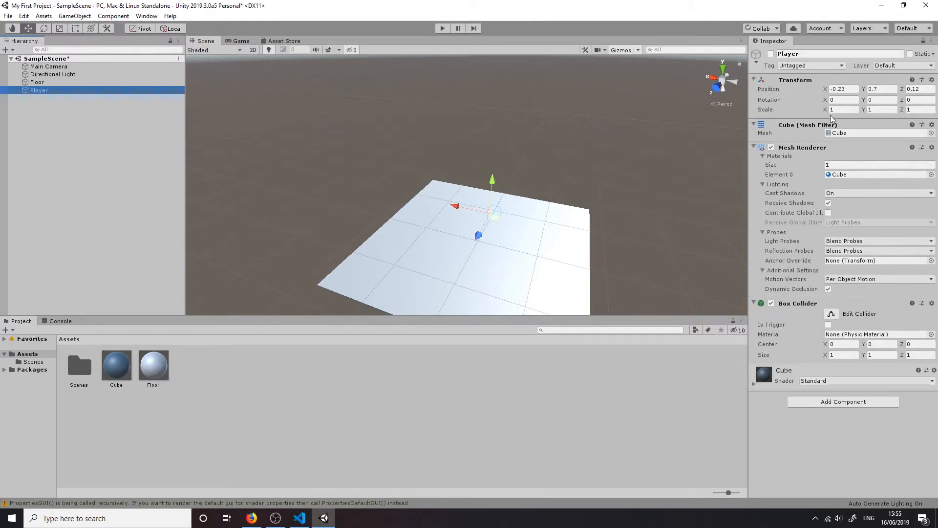
drag(456, 206, 444, 209)
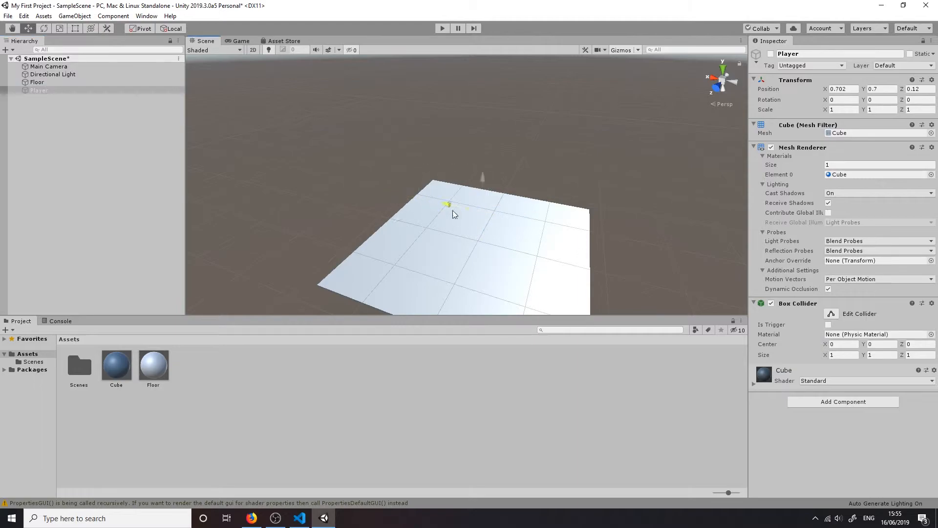
key(ctrl+z)
alt+drag(459, 158, 205, 142)
Reactivate the Player object, toggling its active state off and on once more
click(770, 54)
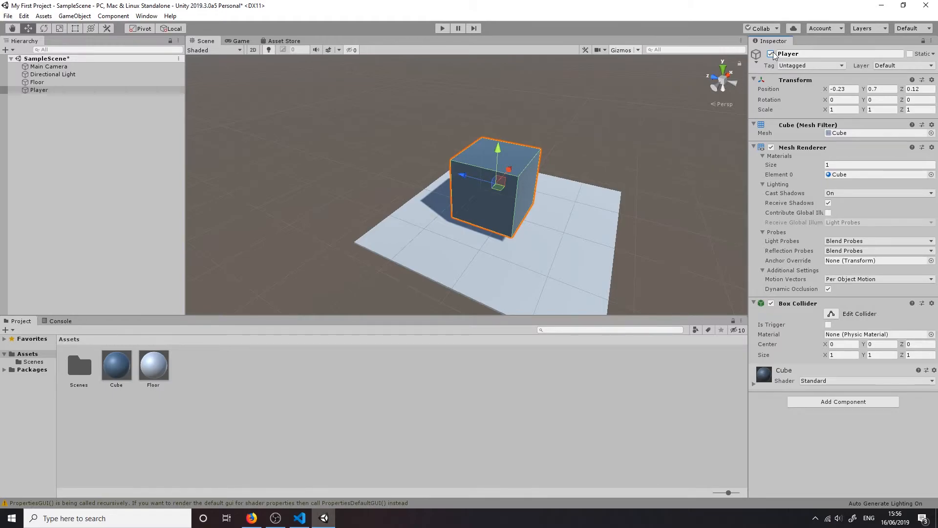
click(771, 53)
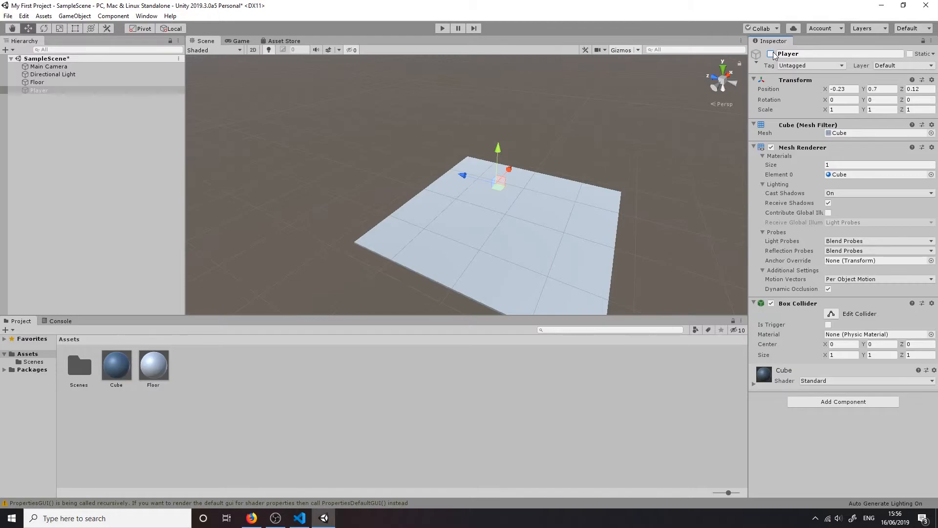
click(771, 53)
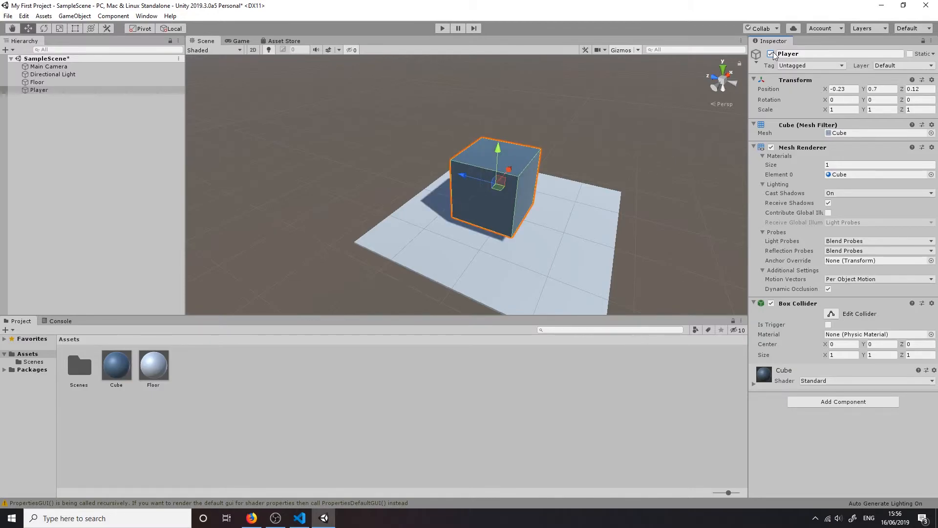
Adjust the Player's X position to 0.04, keeping its other coordinates
click(841, 89)
text(-5.37)
key(Return)
drag(721, 95, 827, 87)
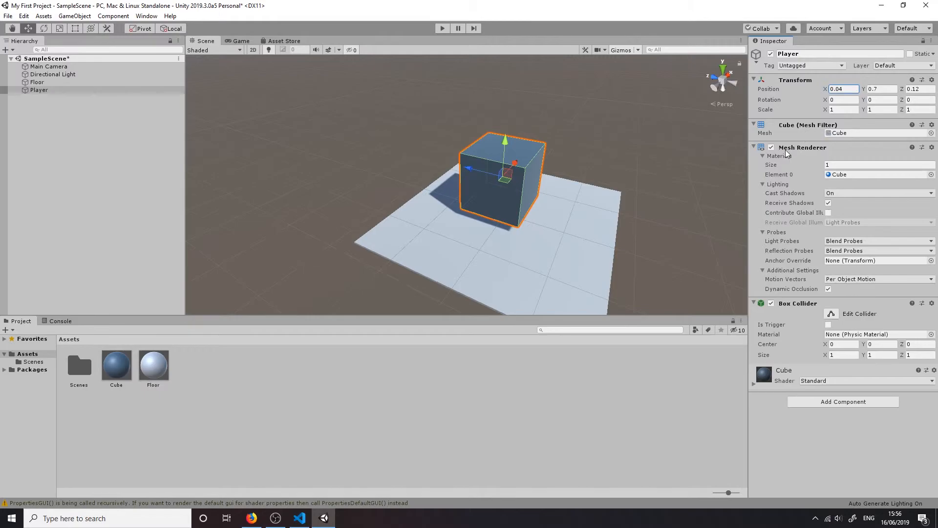
Focus on the Player and turn its Mesh Renderer and Box Collider components off and back on
key(f)
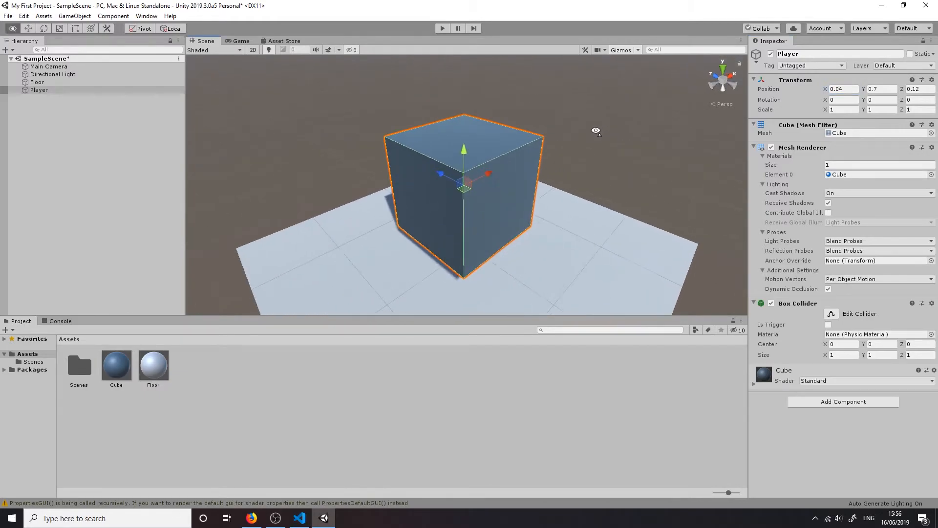
click(770, 147)
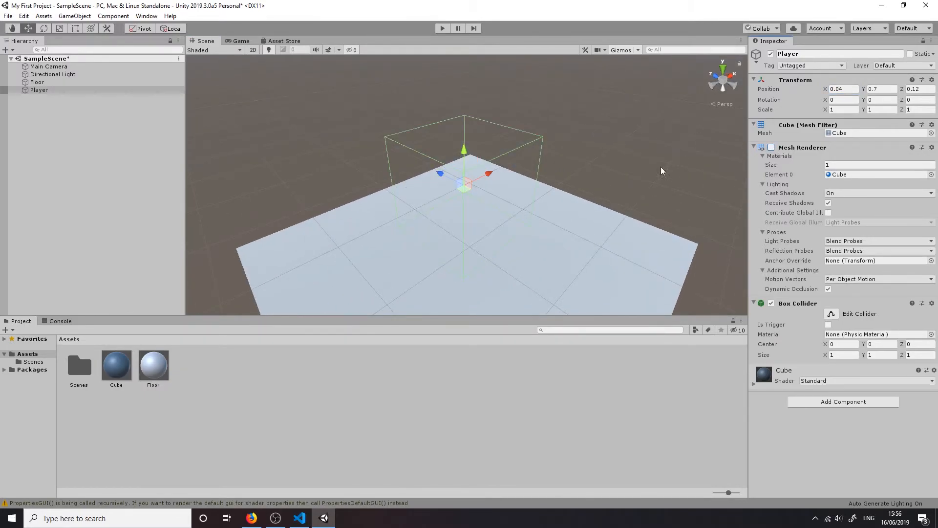
click(771, 303)
click(770, 303)
click(772, 147)
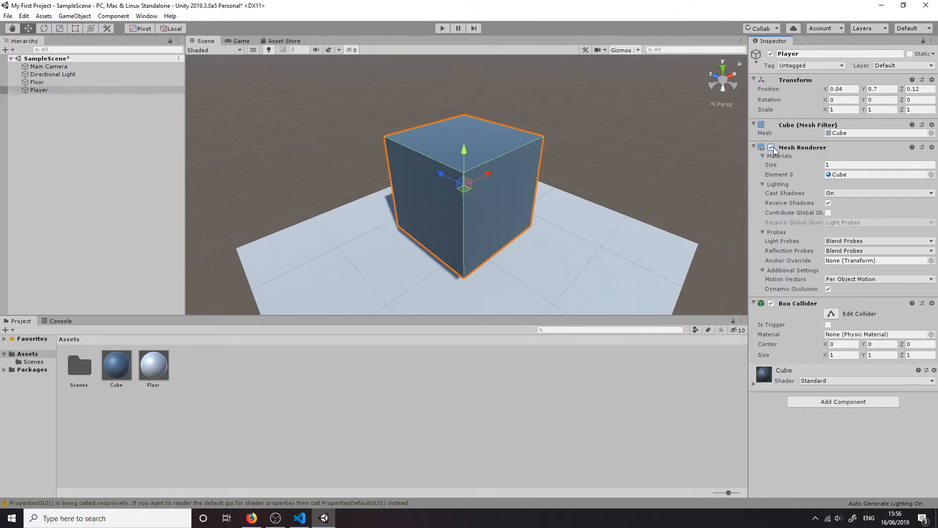
Turn off Receive Shadows in the Player's Mesh Renderer and inspect the cube from another angle
alt+drag(570, 172, 739, 188)
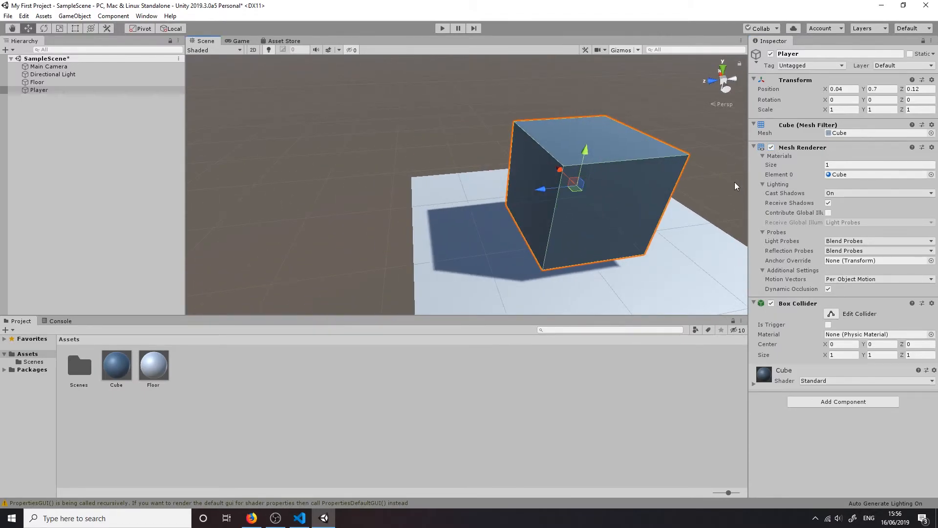
click(828, 203)
alt+drag(624, 182, 574, 188)
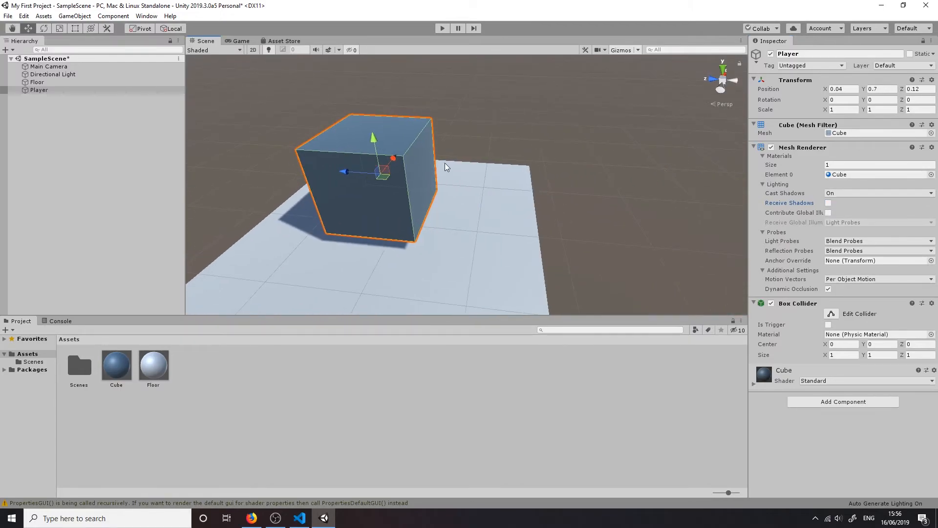
Duplicate the Player and move the copy beside the original to compare how shadows fall on the cubes
click(48, 91)
key(ctrl+d)
drag(344, 171, 474, 181)
drag(520, 158, 424, 155)
right_drag(424, 154, 766, 170)
click(467, 192)
right_drag(465, 192, 596, 214)
Turn Receive Shadows back on for the Player and delete the duplicate cube
click(827, 203)
click(472, 162)
right_drag(472, 163, 548, 169)
click(421, 184)
key(Delete)
Set the Player's Cast Shadows option to Off and inspect the floor around the cube
click(536, 199)
click(840, 194)
click(838, 203)
key(w)
key(s)
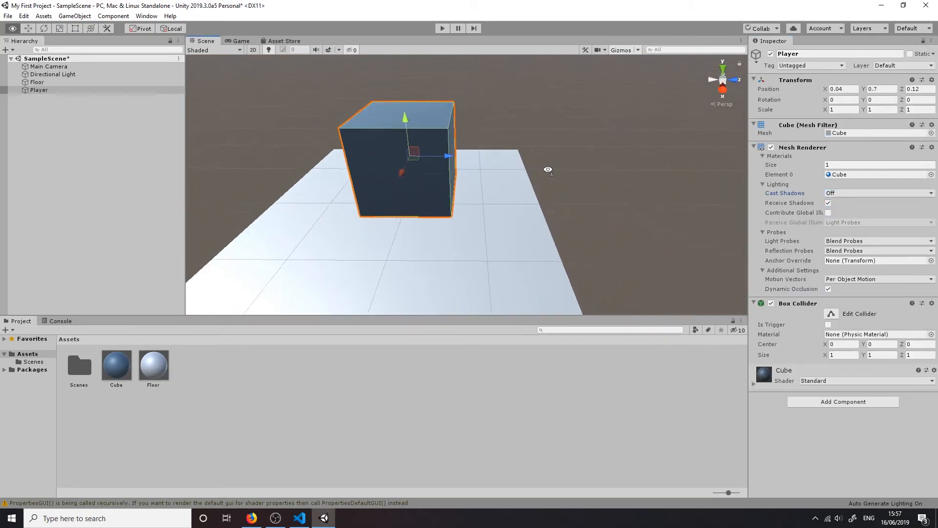
Set the Player's Cast Shadows option back to On and view the cube's shadow on the floor
click(865, 194)
click(855, 214)
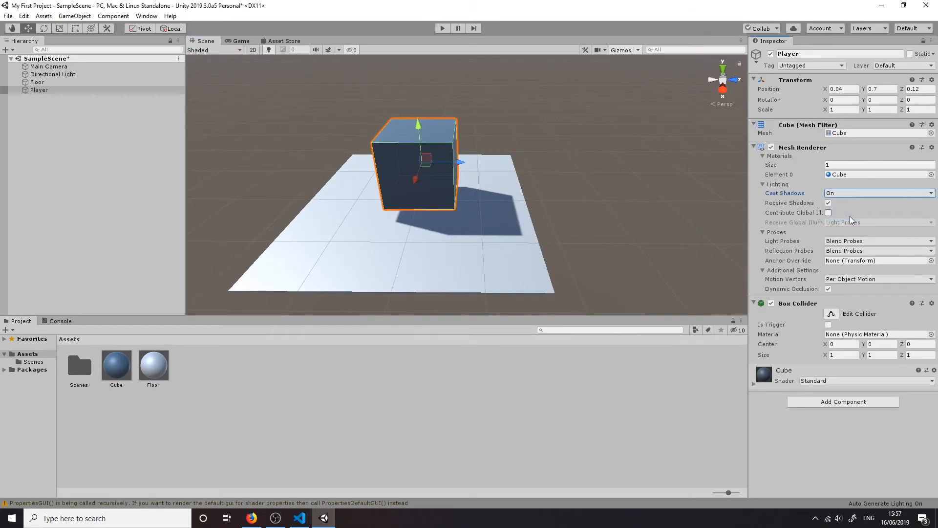
right_drag(562, 206, 685, 194)
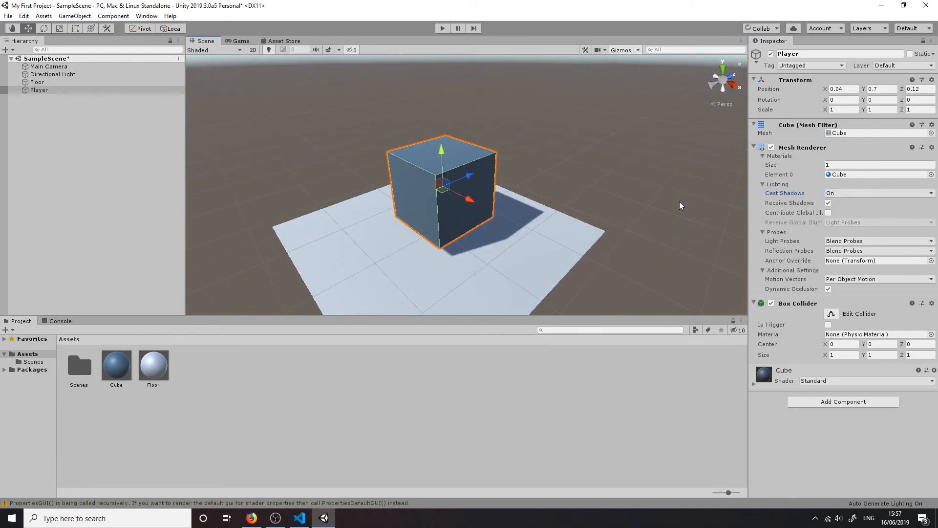